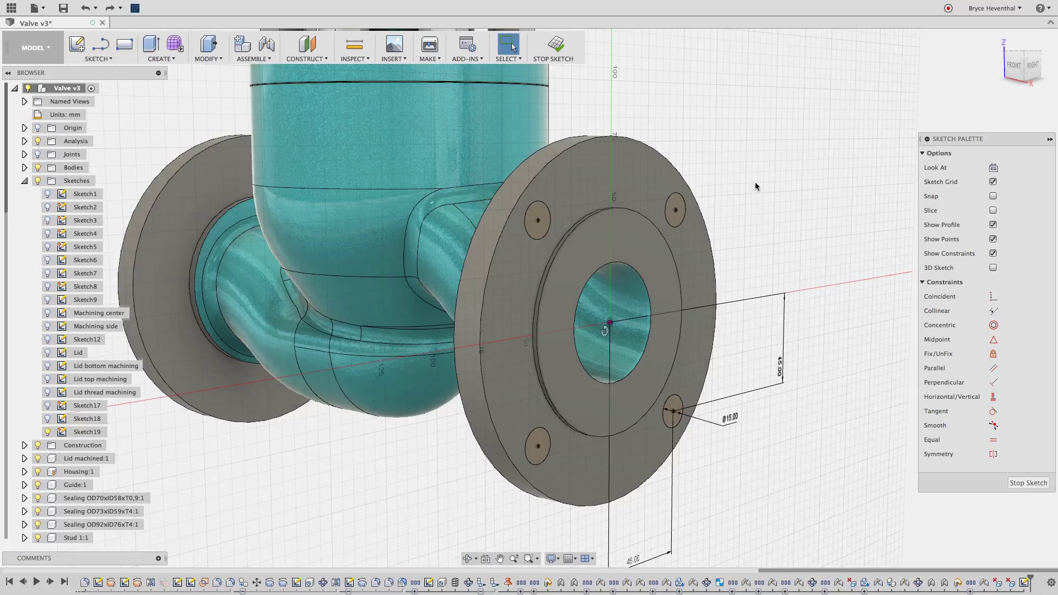
# - Extrude the four bolt-hole circles as a -8.844 mm cut into the right flange
pyautogui.write('s')
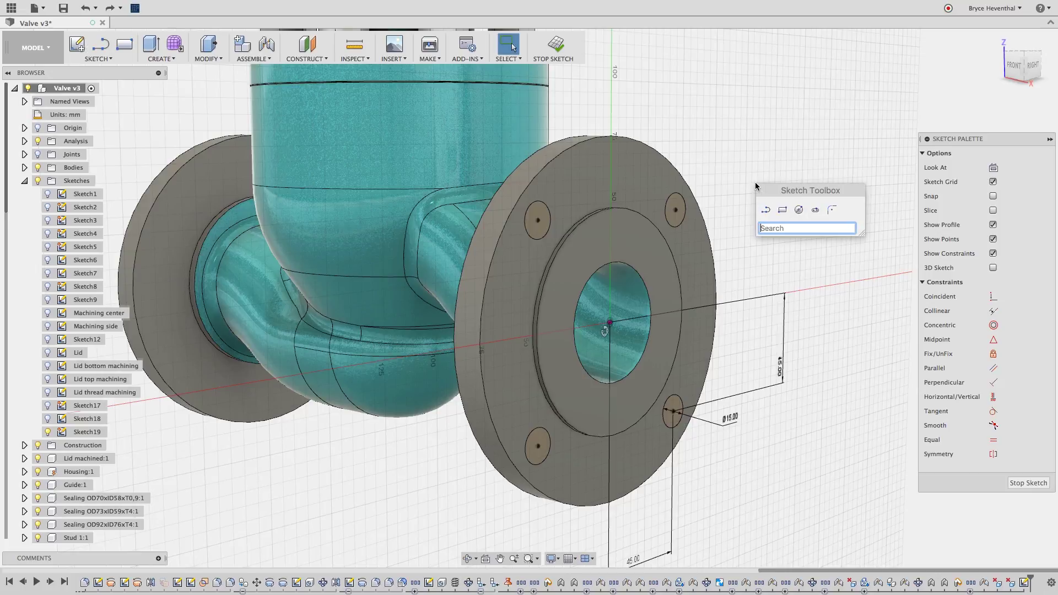
pyautogui.write('extrude')
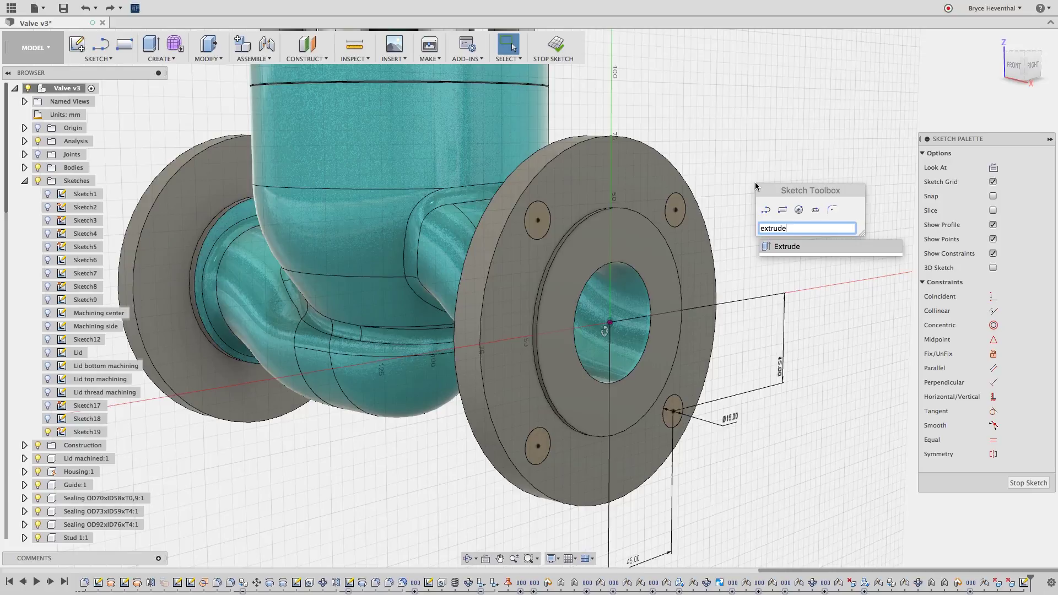
pyautogui.press('Return')
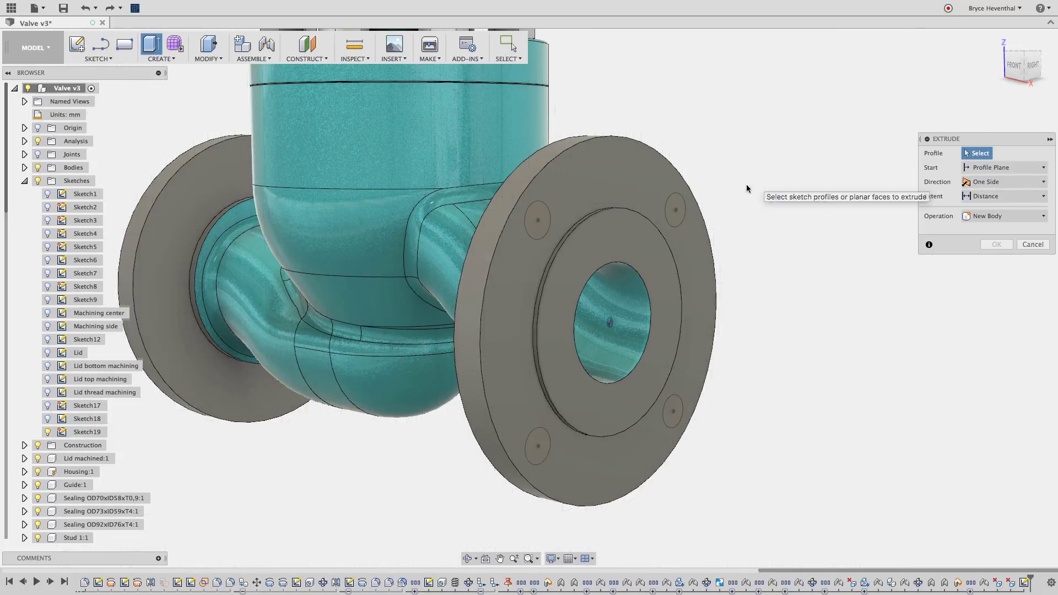
pyautogui.click(677, 210)
pyautogui.click(542, 220)
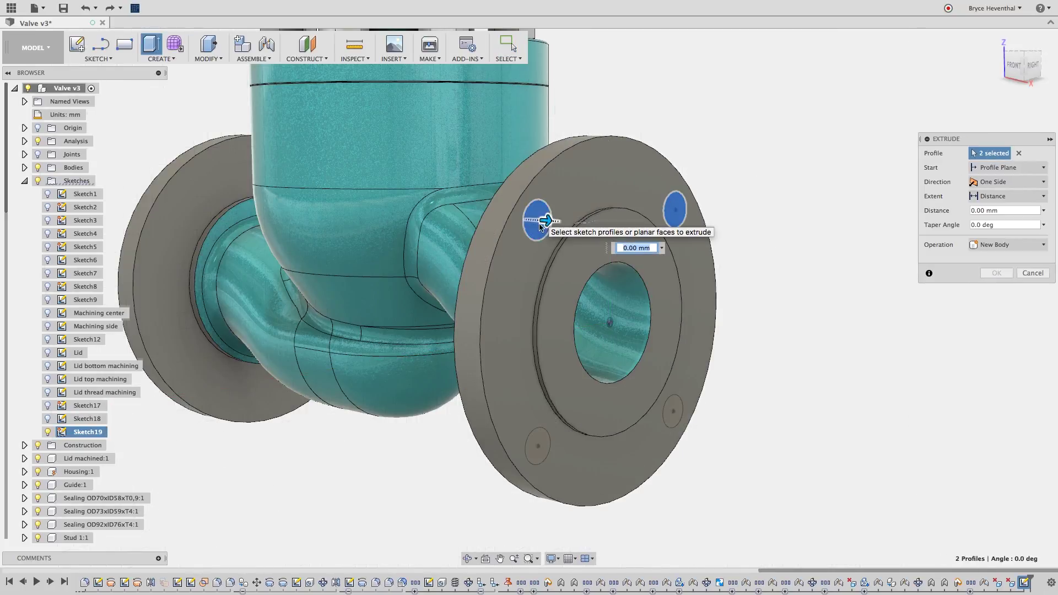
pyautogui.click(538, 444)
pyautogui.click(673, 416)
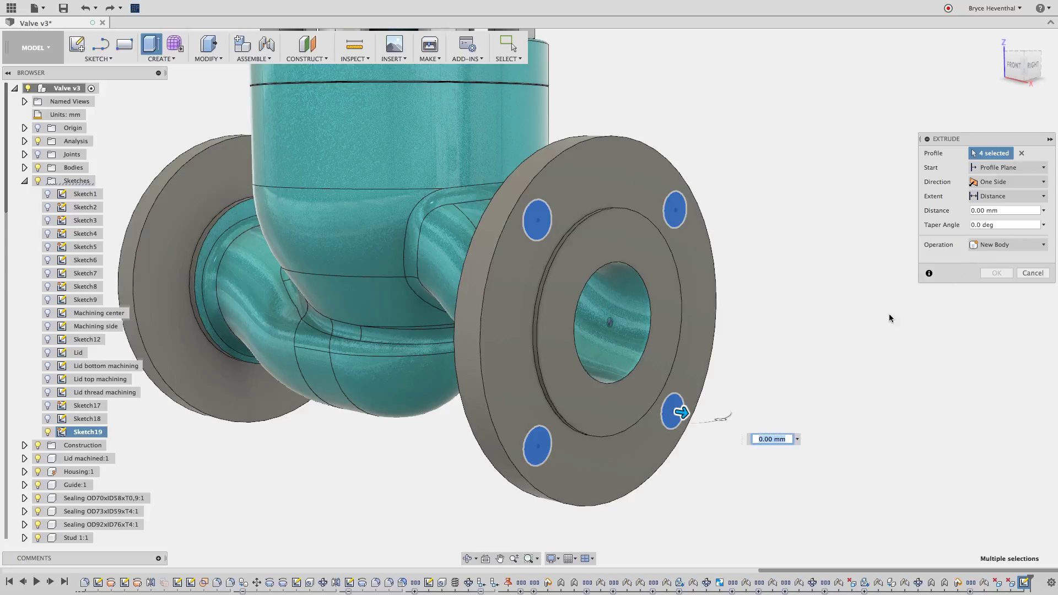
pyautogui.moveTo(682, 412)
pyautogui.mouseDown()
pyautogui.moveTo(650, 408)
pyautogui.moveTo(671, 416)
pyautogui.mouseUp()
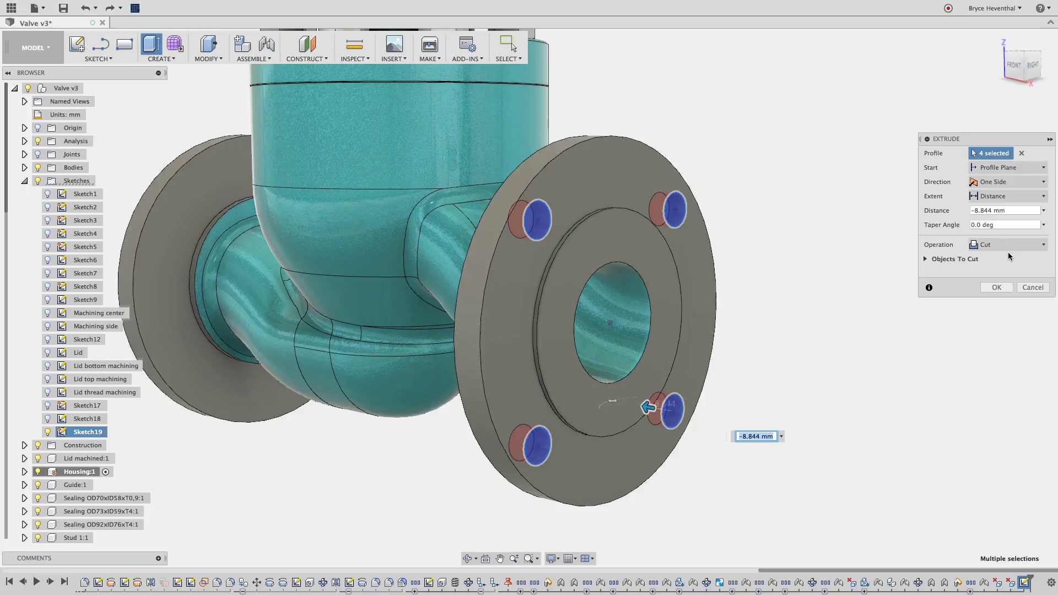
# - Set the bolt-hole cut's extent to All and review the Objects To Cut list
pyautogui.click(1012, 197)
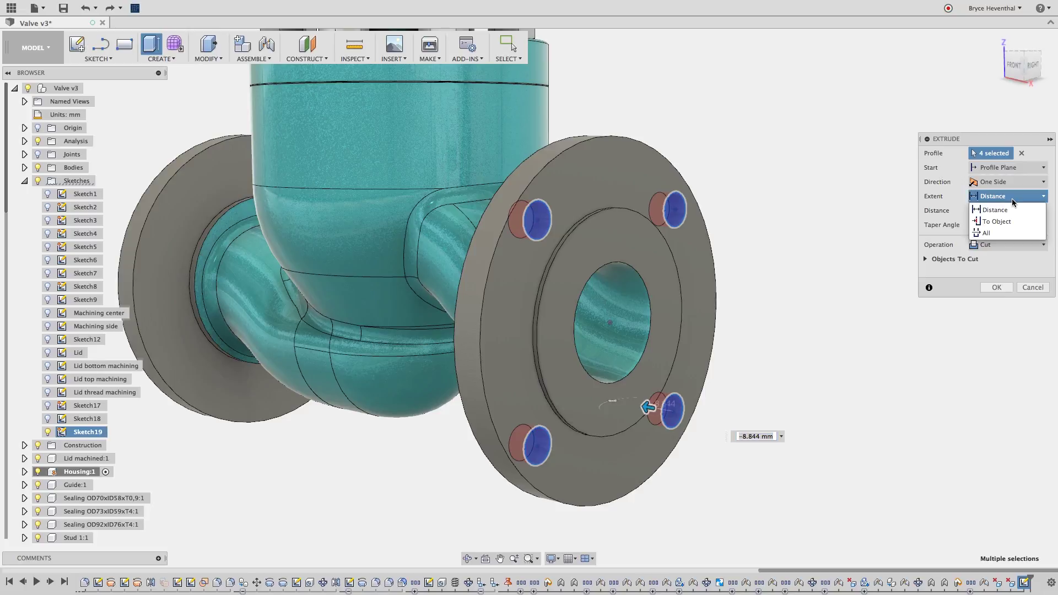
pyautogui.click(1006, 234)
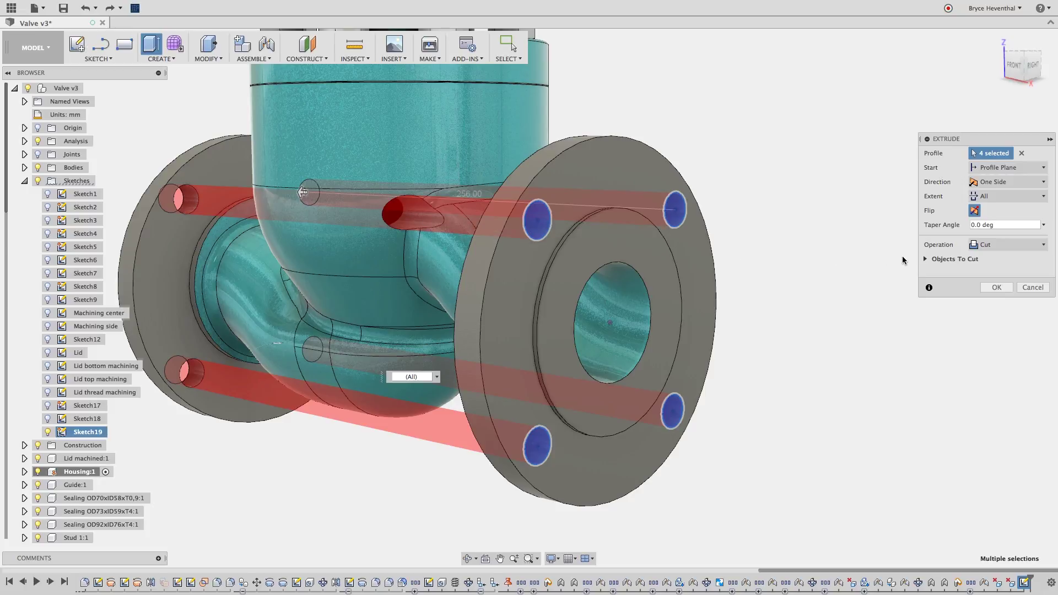
pyautogui.click(926, 259)
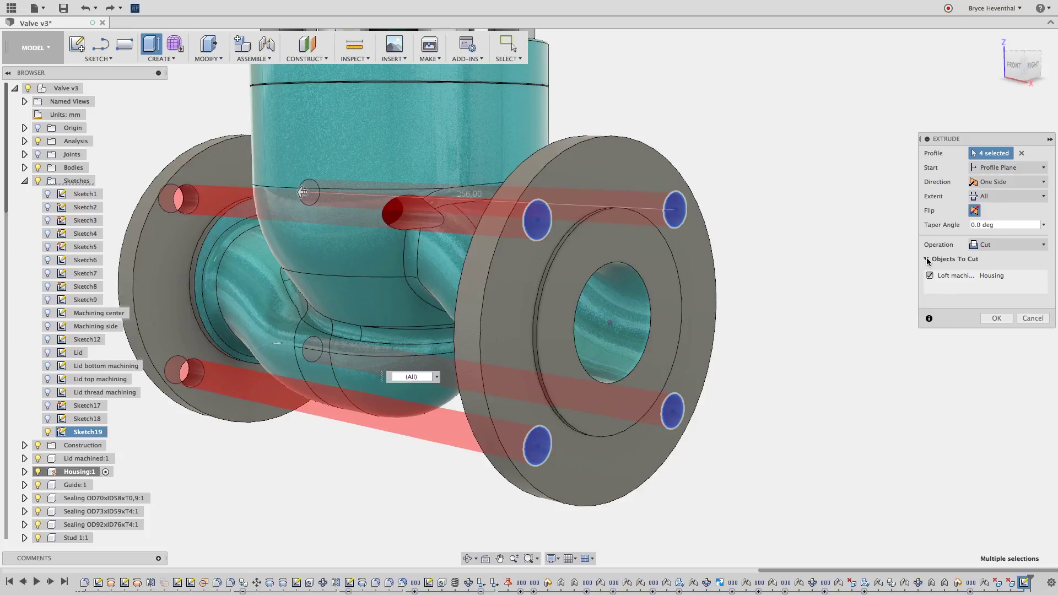
pyautogui.click(927, 259)
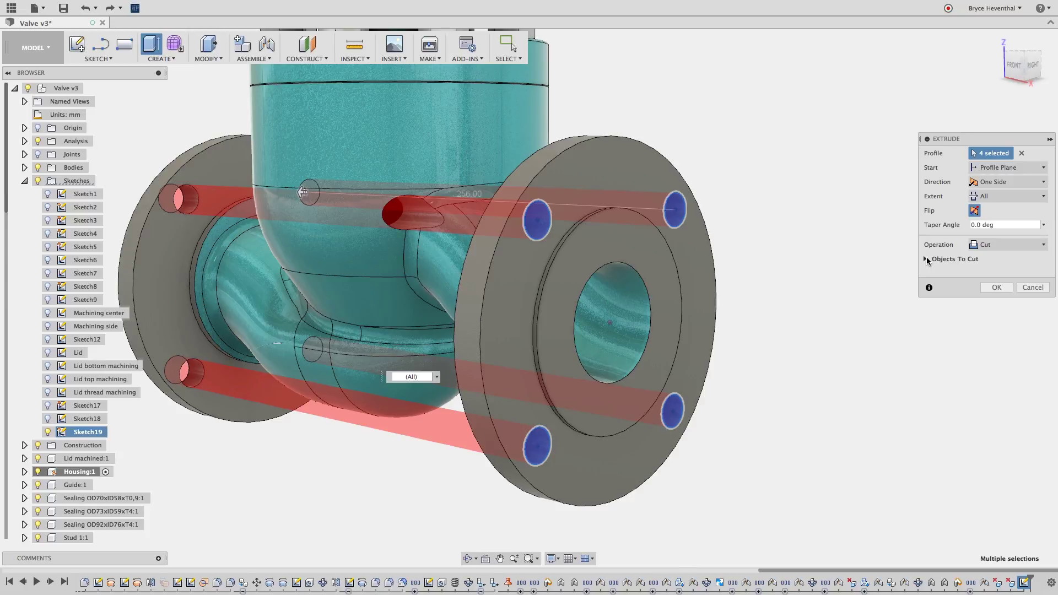
pyautogui.click(999, 198)
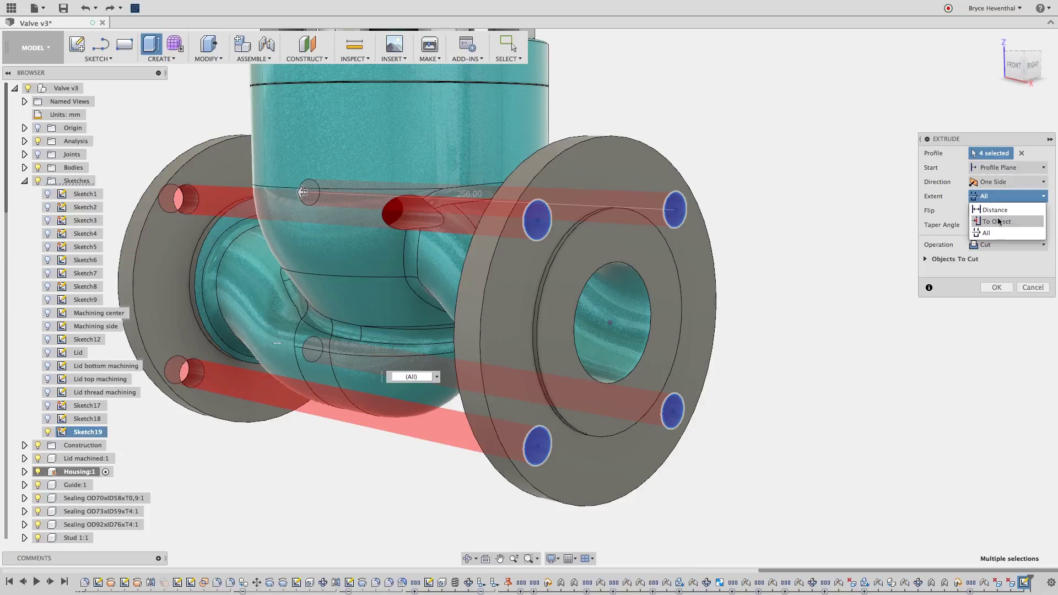
# - Change the cut extent to To Object at the flange's back face and confirm it
pyautogui.click(999, 220)
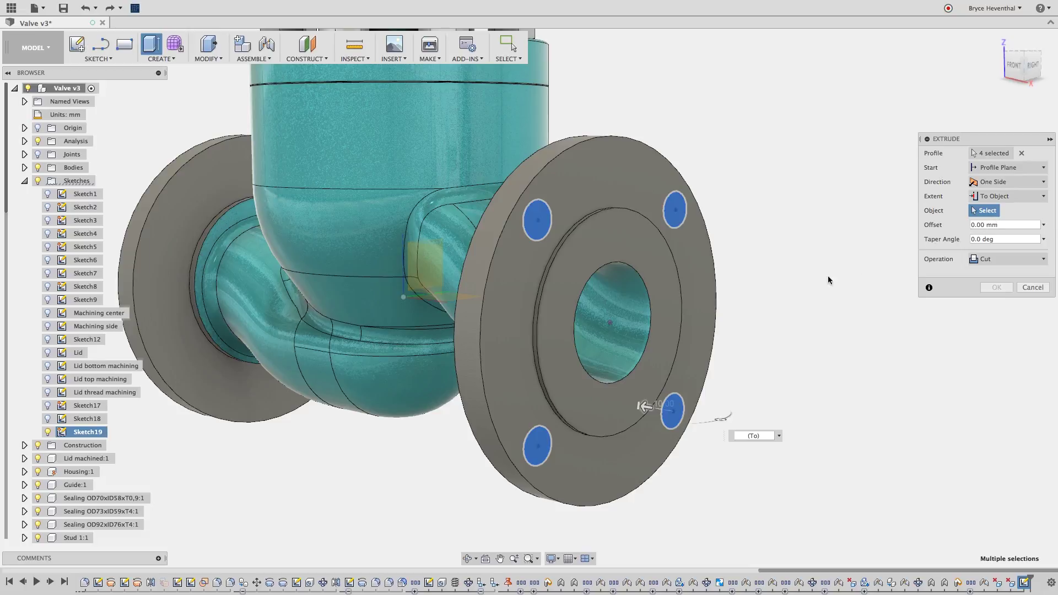
pyautogui.keyDown('shift'); pyautogui.moveTo(764, 293); pyautogui.dragTo(813, 290, button='middle'); pyautogui.keyUp('shift')
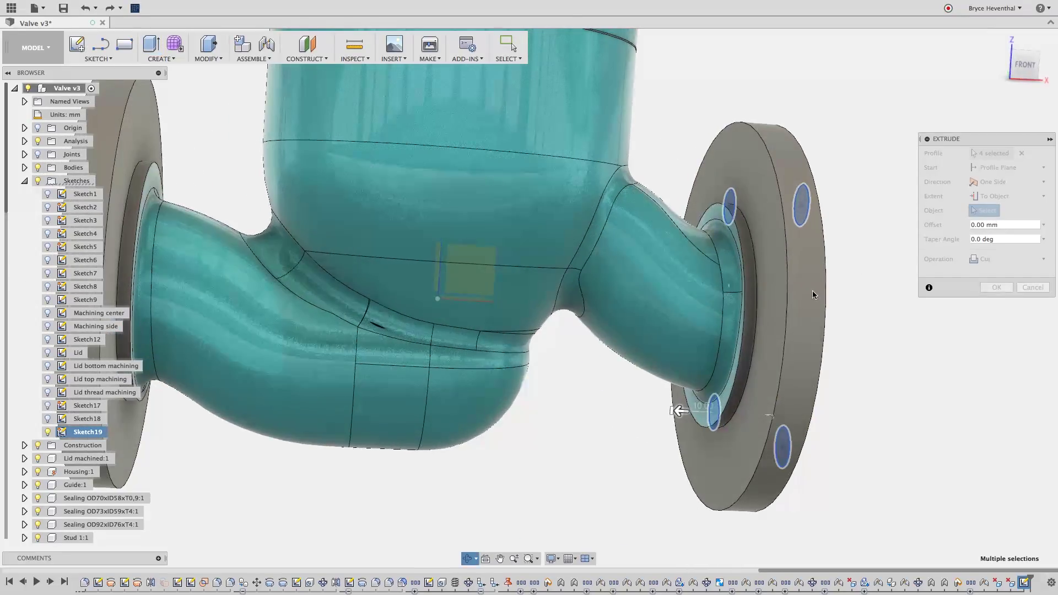
pyautogui.click(772, 280)
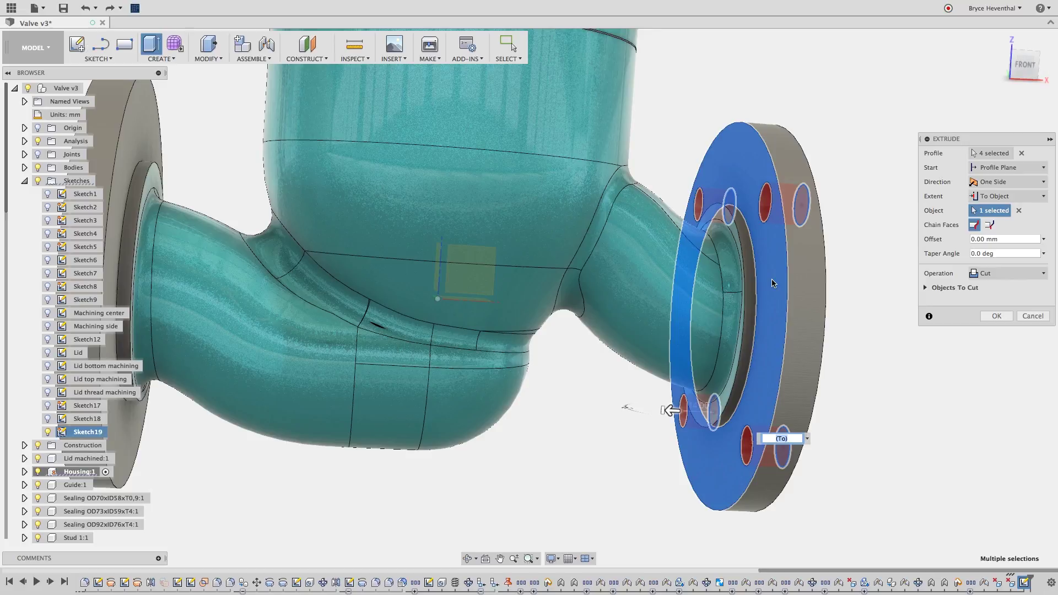
pyautogui.click(997, 316)
pyautogui.keyDown('shift'); pyautogui.moveTo(1001, 312); pyautogui.dragTo(911, 296, button='middle'); pyautogui.keyUp('shift')
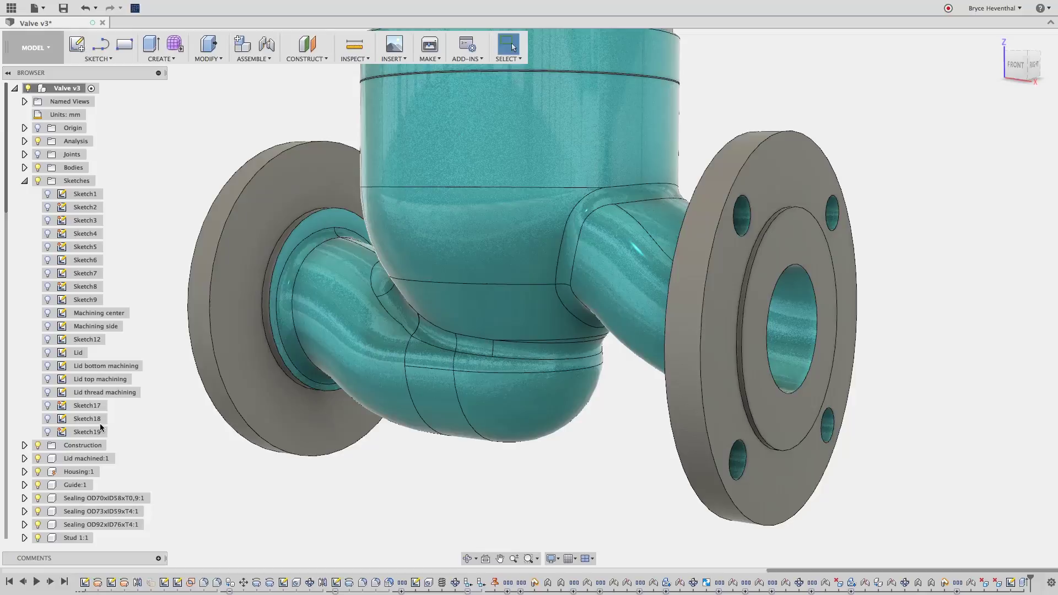
# - Begin a new extrude on the four bolt-hole circles and show its Start options
pyautogui.write('sex')
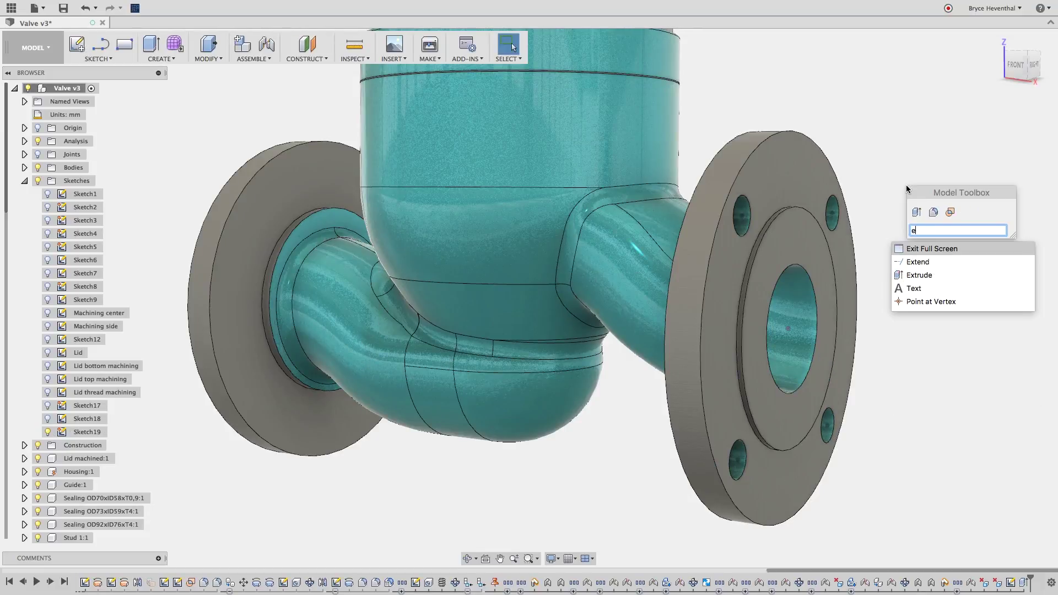
pyautogui.click(919, 276)
pyautogui.click(741, 215)
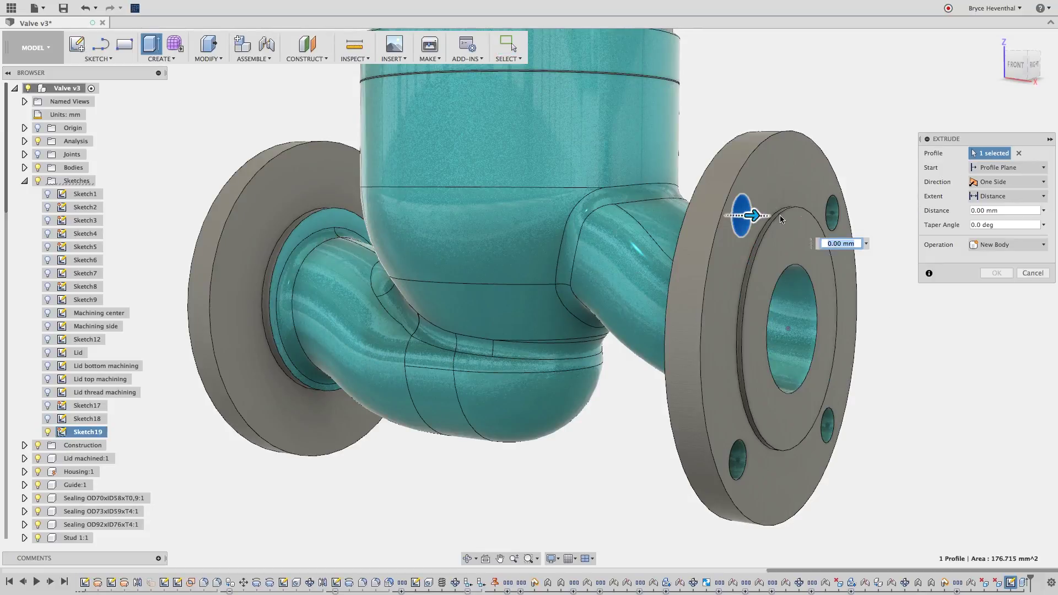
pyautogui.click(832, 213)
pyautogui.click(825, 424)
pyautogui.click(739, 460)
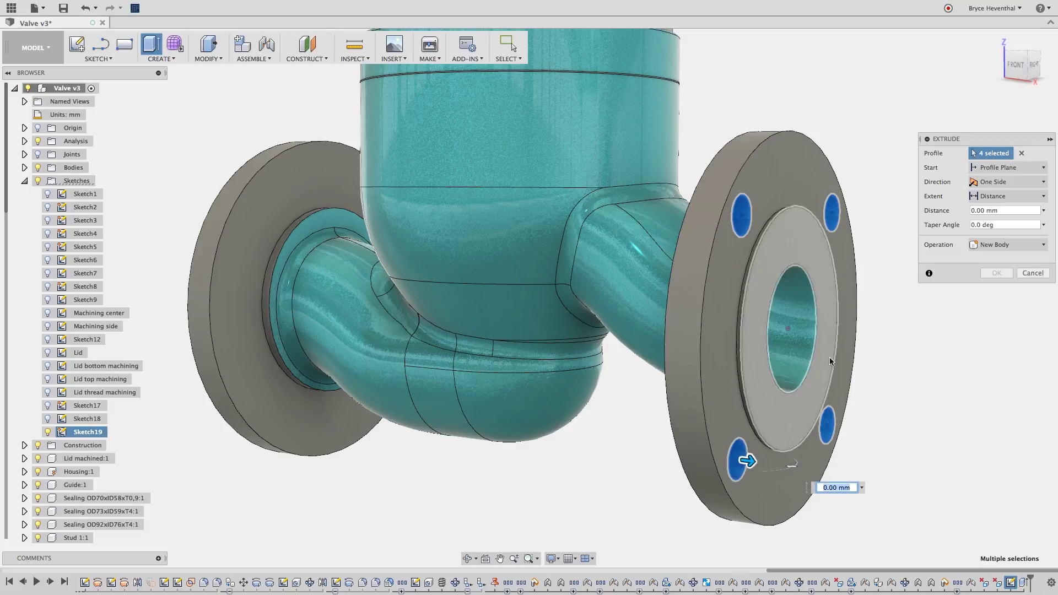
pyautogui.click(995, 168)
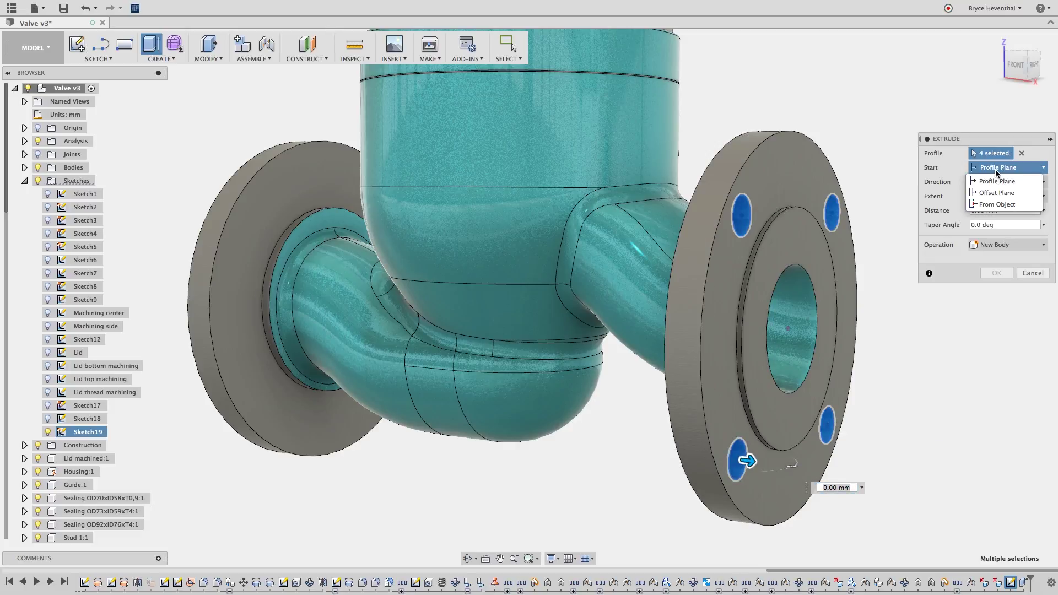
# - Start the extrude From Object on the left flange face, as a Cut with extent To Object
pyautogui.press('Escape')
pyautogui.click(1000, 207)
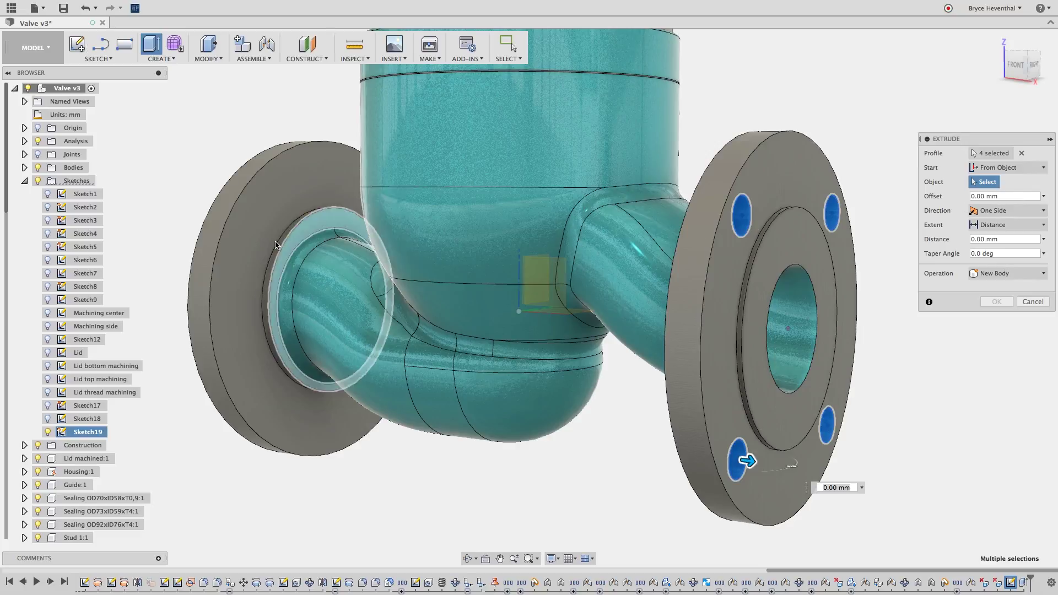
pyautogui.click(241, 254)
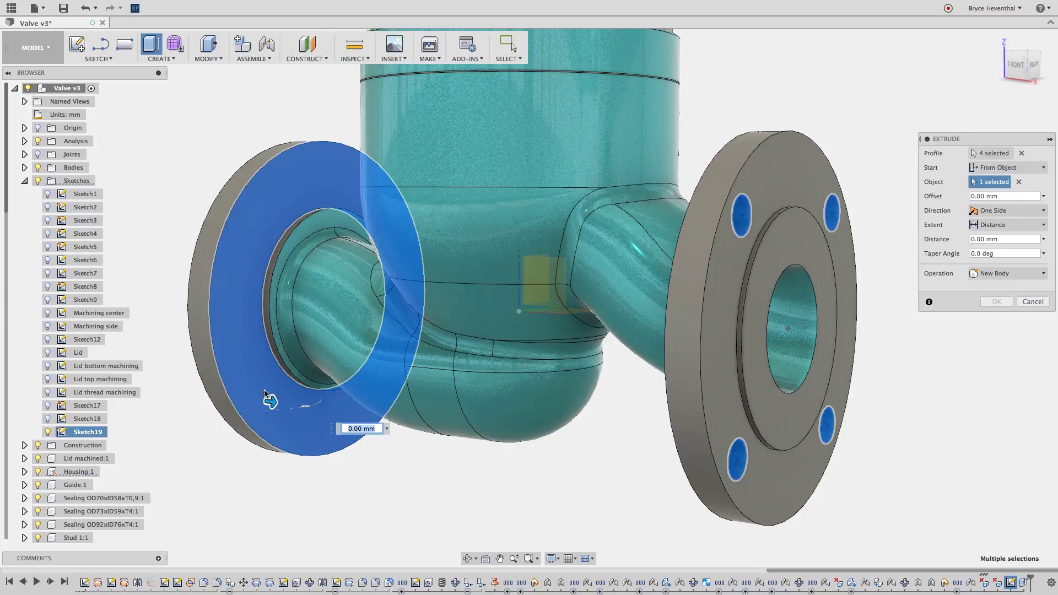
pyautogui.moveTo(270, 402); pyautogui.dragTo(251, 401)
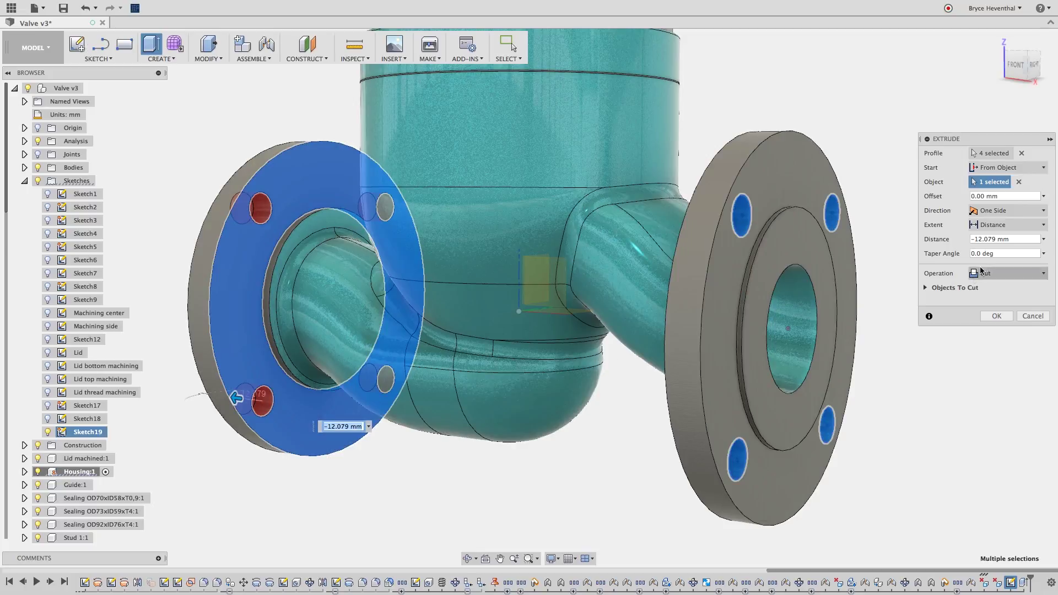
pyautogui.click(1014, 227)
pyautogui.click(1012, 249)
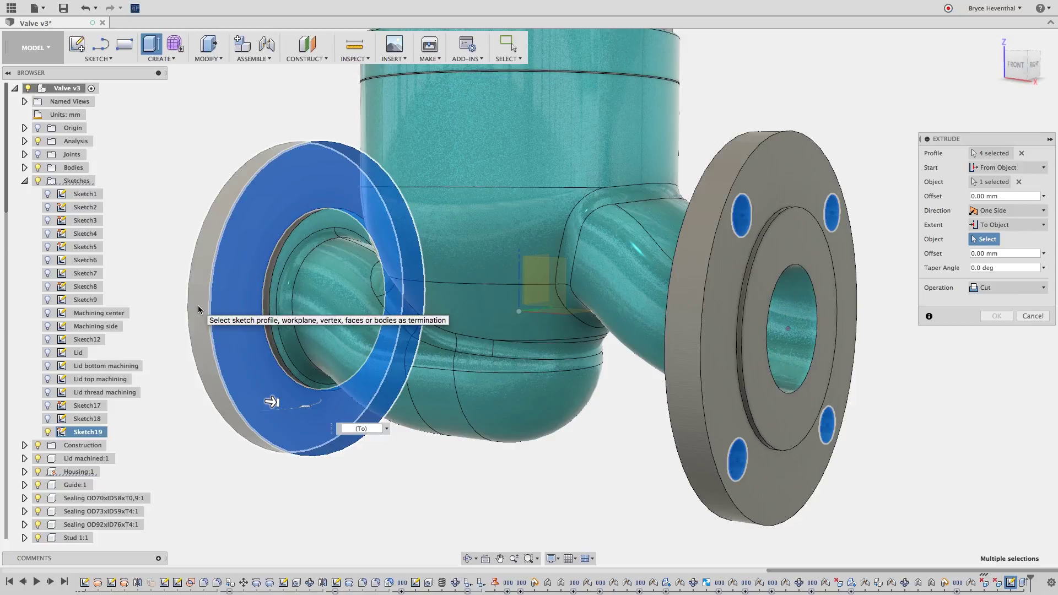
# - End the cut at the left flange's far face and apply it
pyautogui.click(199, 310)
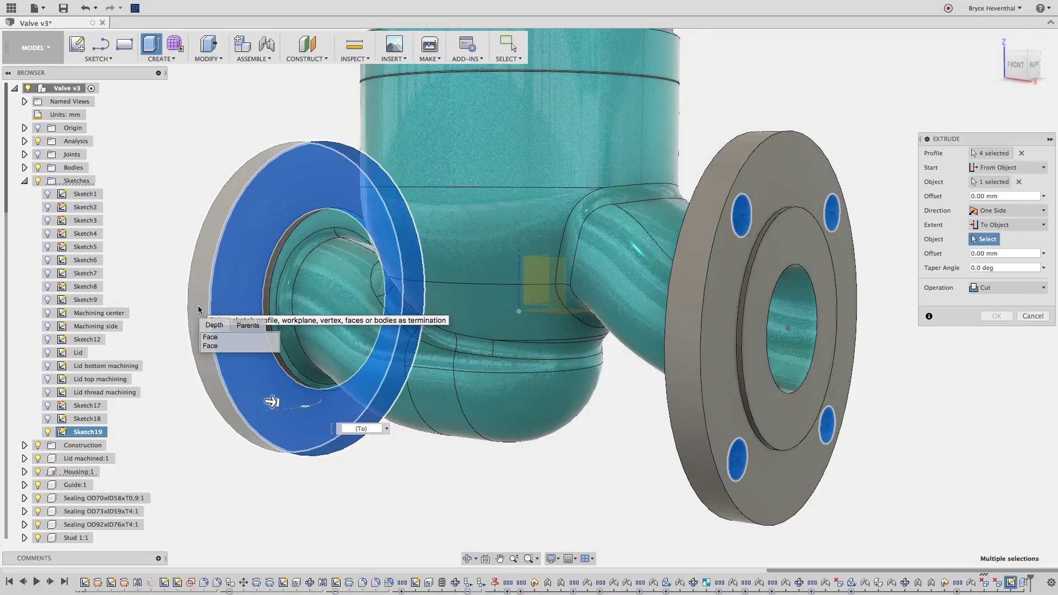
pyautogui.click(210, 347)
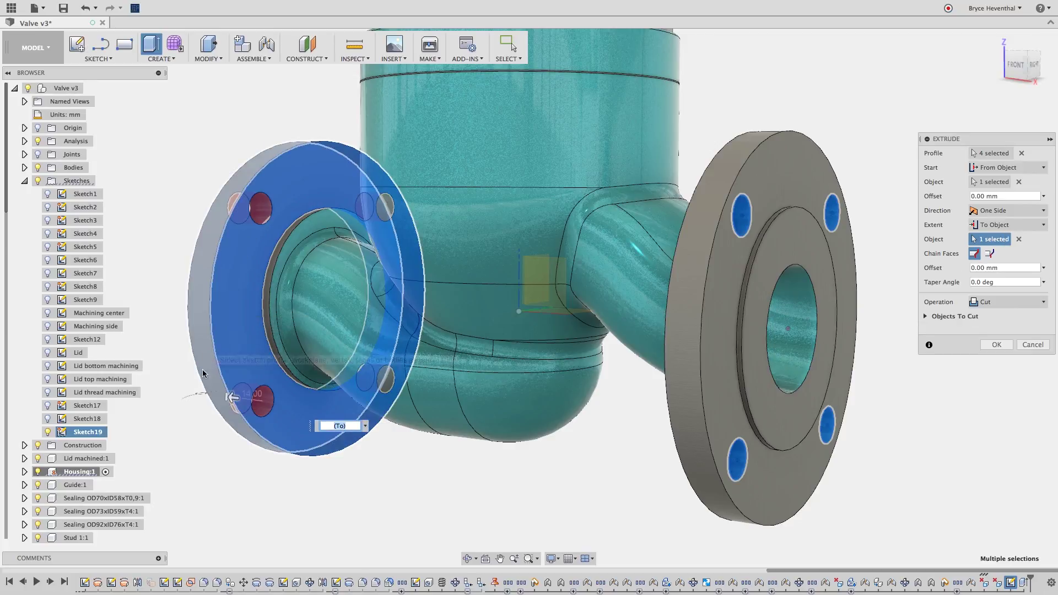
pyautogui.click(1004, 345)
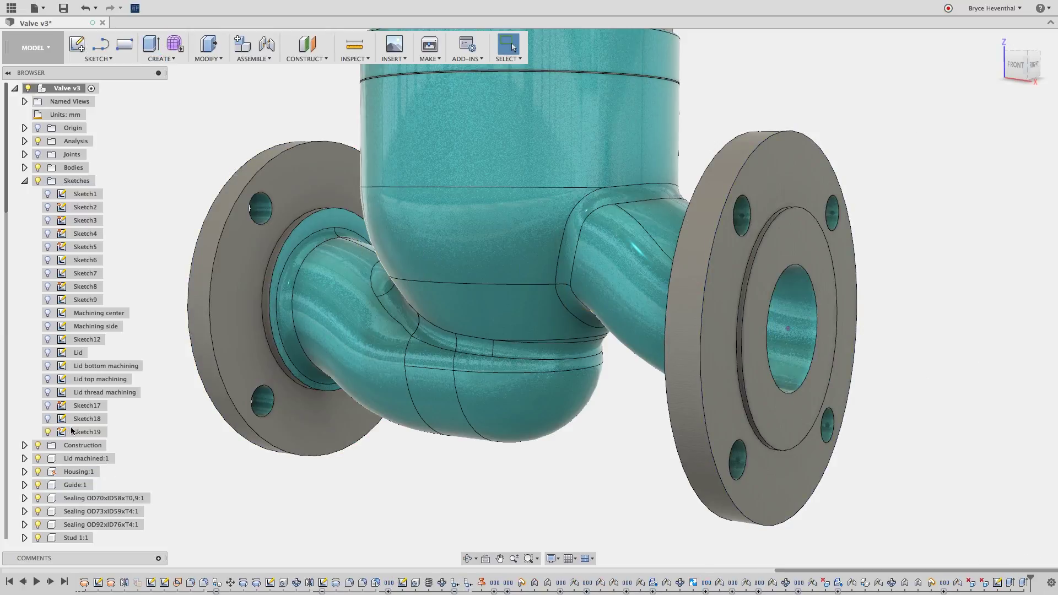
# - Edit Sketch19 and change the bolt-hole diameter from 15 mm to 22 mm
pyautogui.rightClick(76, 433)
pyautogui.click(91, 458)
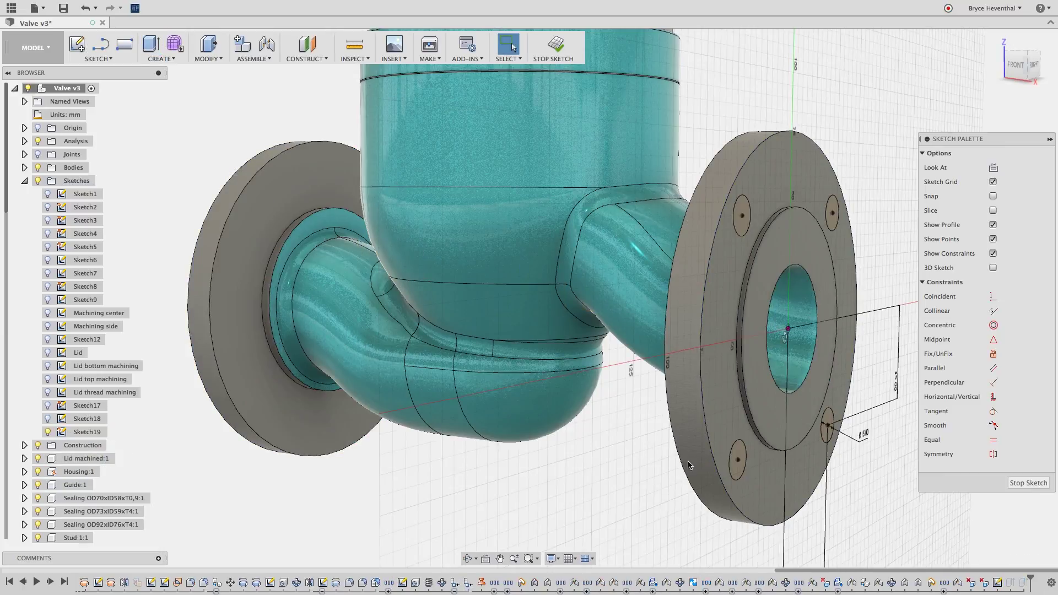
pyautogui.press('d')
pyautogui.click(827, 425)
pyautogui.click(869, 438)
pyautogui.write('22')
pyautogui.press('Return')
pyautogui.press('Escape')
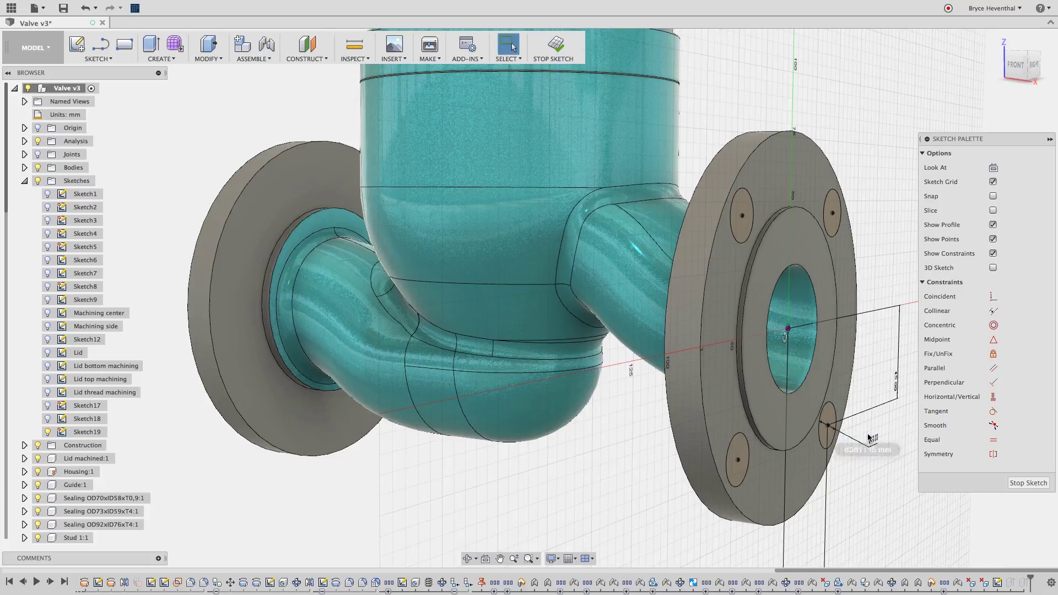
# - Finish the sketch and extrude the flange profile 15 mm as a new body, offset 4 mm
pyautogui.click(555, 46)
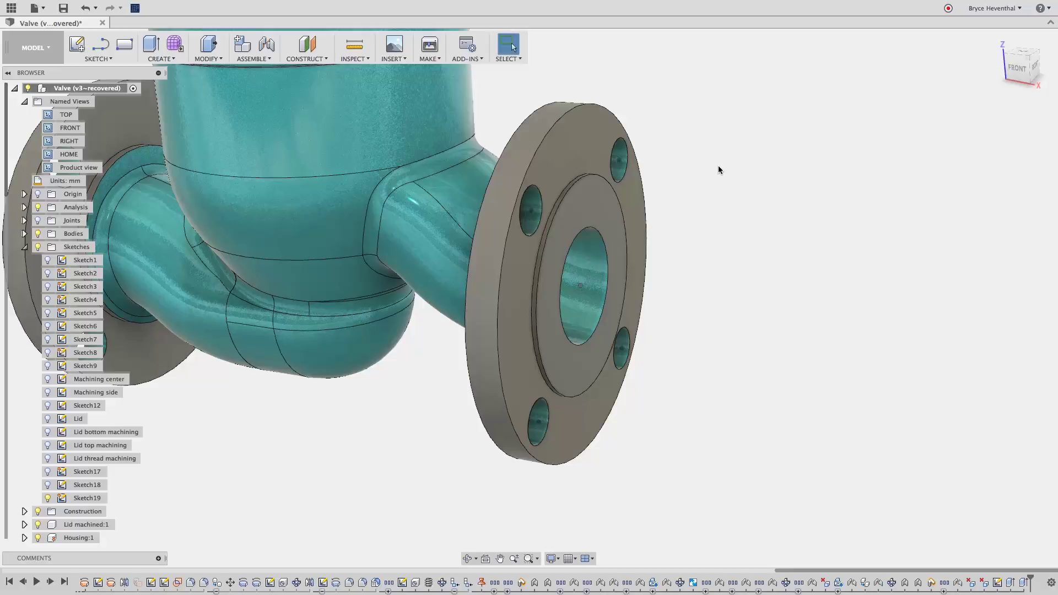
pyautogui.write('s')
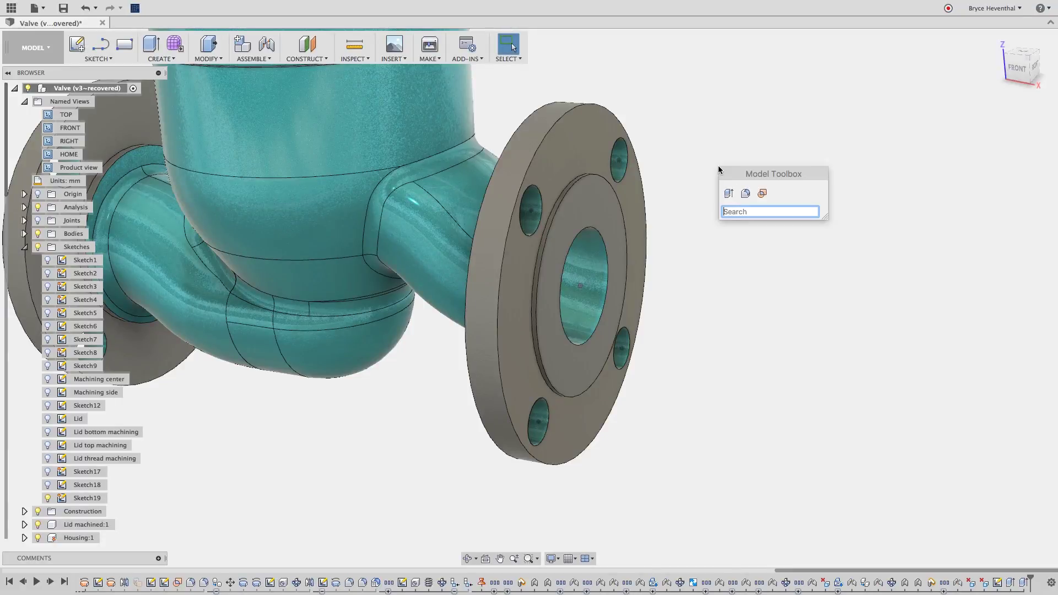
pyautogui.write('extrud')
pyautogui.press('Return')
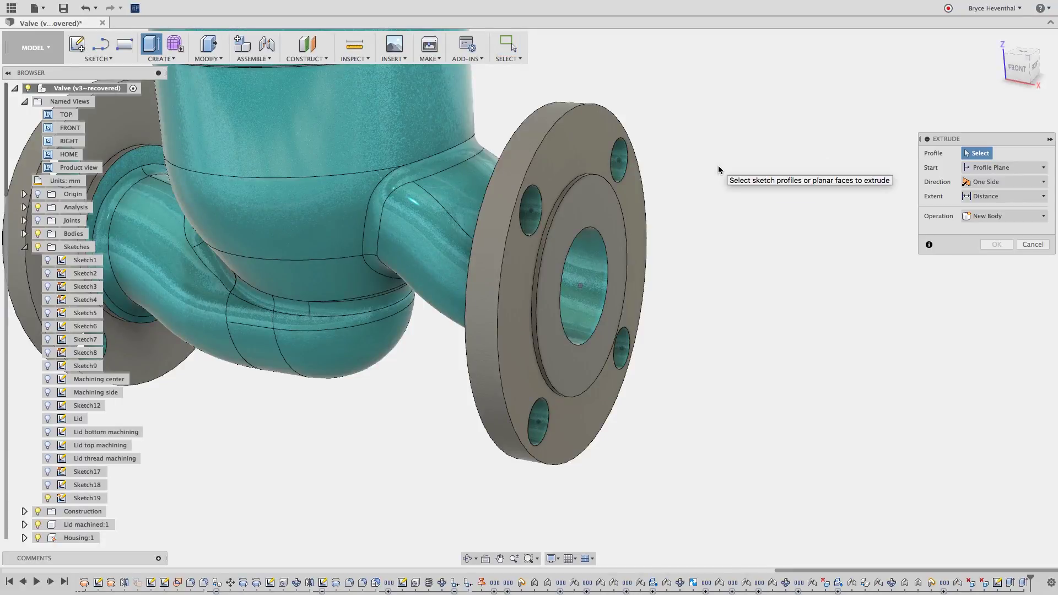
pyautogui.click(635, 216)
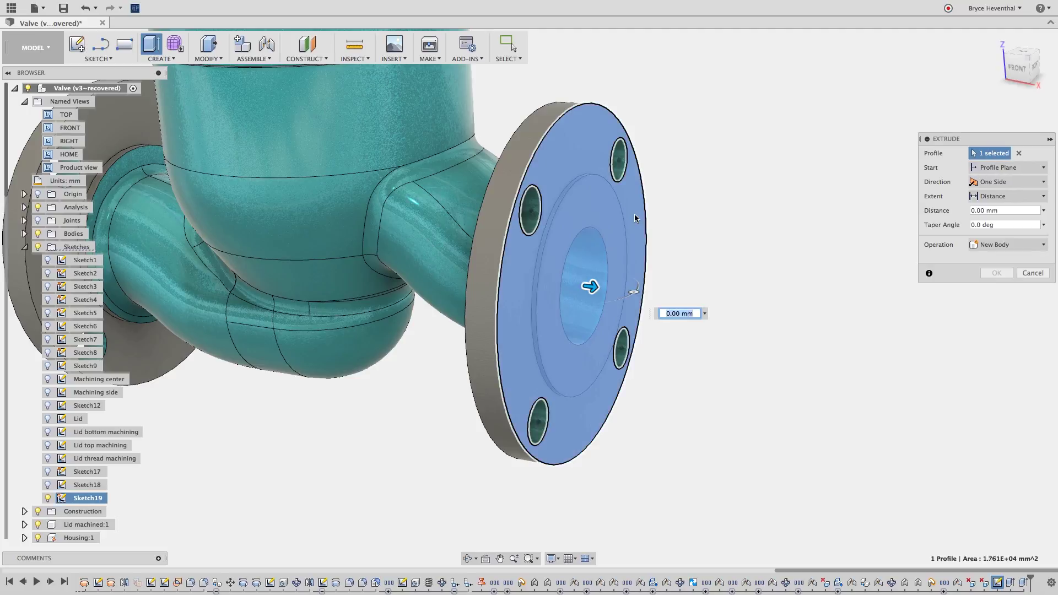
pyautogui.click(1001, 171)
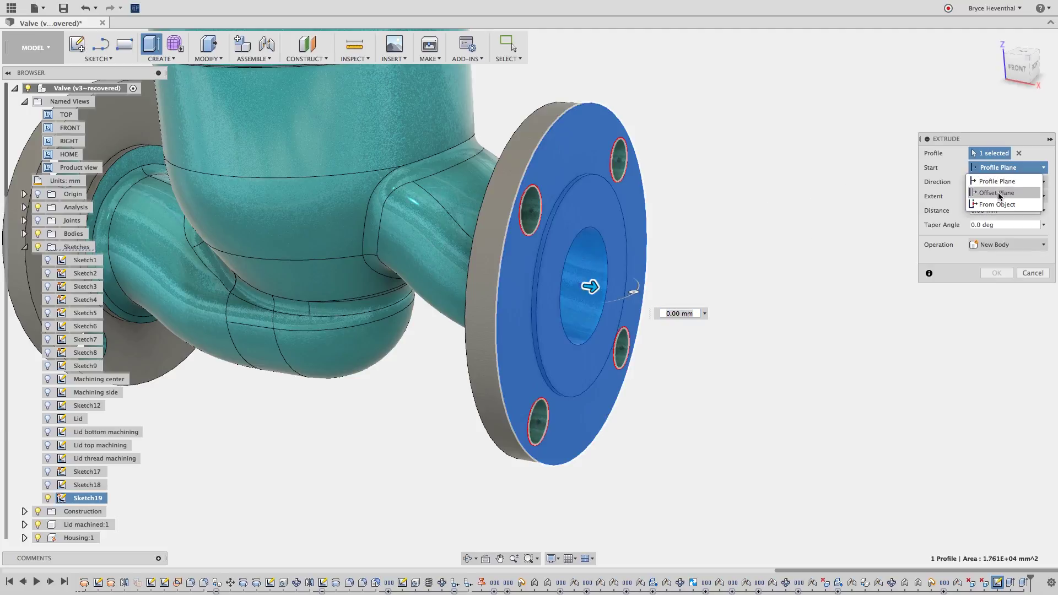
pyautogui.click(1000, 193)
pyautogui.click(1004, 182)
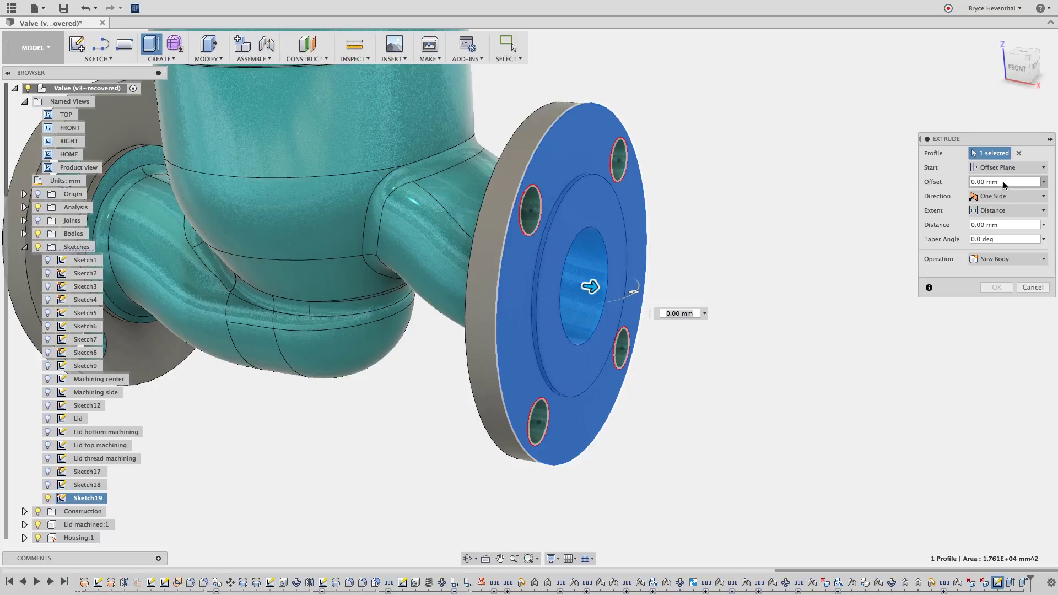
pyautogui.write('4')
pyautogui.press('Tab')
pyautogui.write('15')
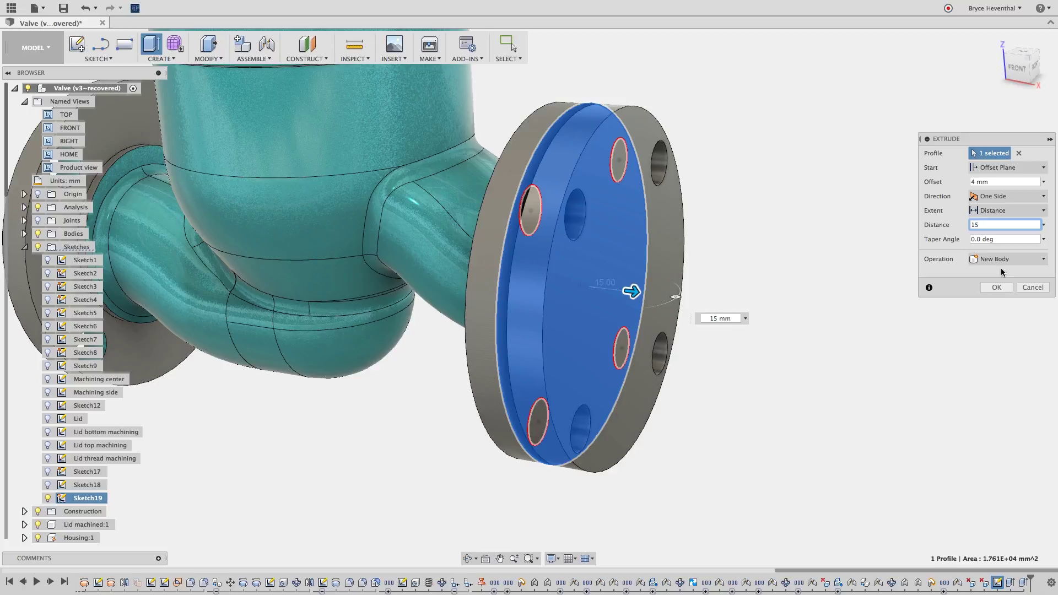
pyautogui.click(1001, 288)
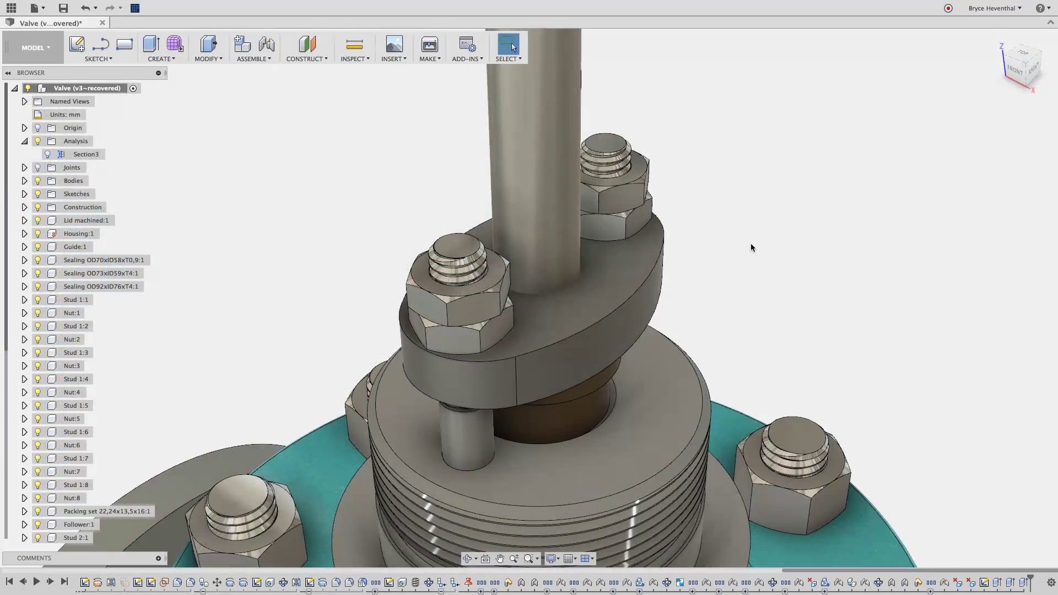
# - Create a sketch on the gland plate's top face and intersect the stem's outline into it
pyautogui.rightClick(608, 267)
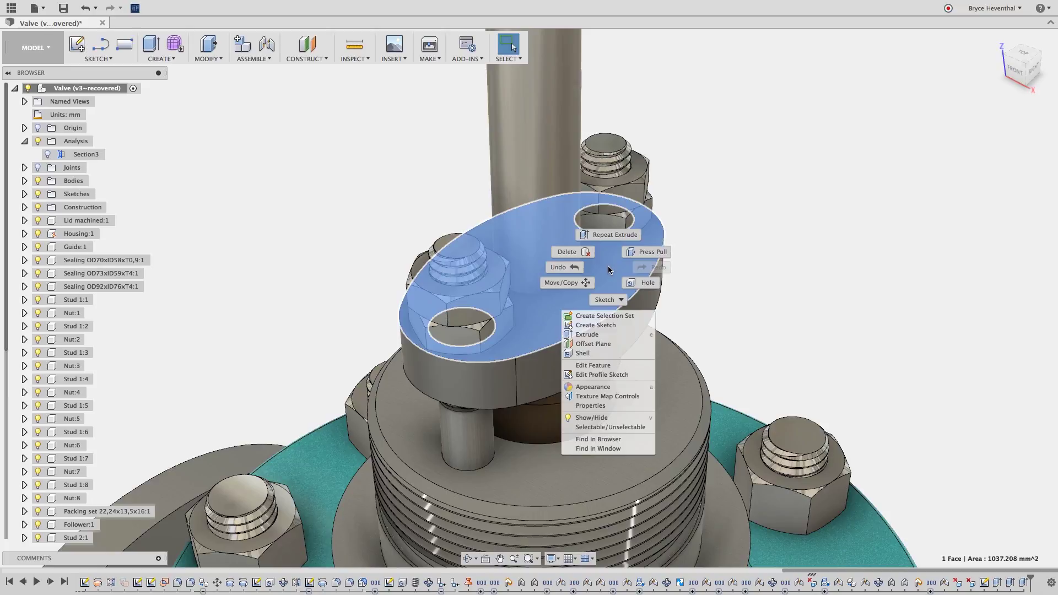
pyautogui.click(609, 325)
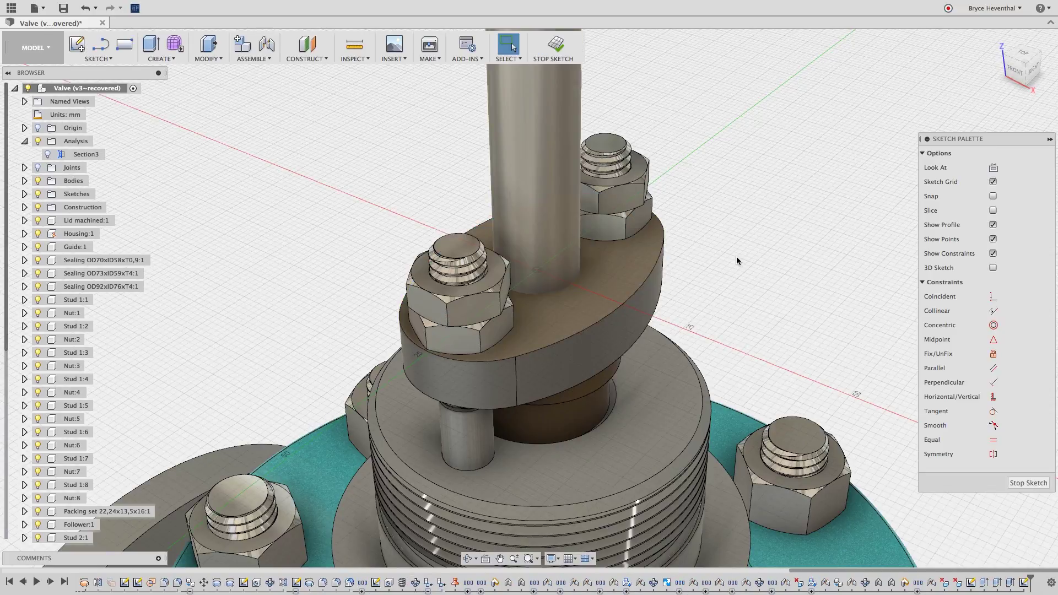
pyautogui.write('sinters')
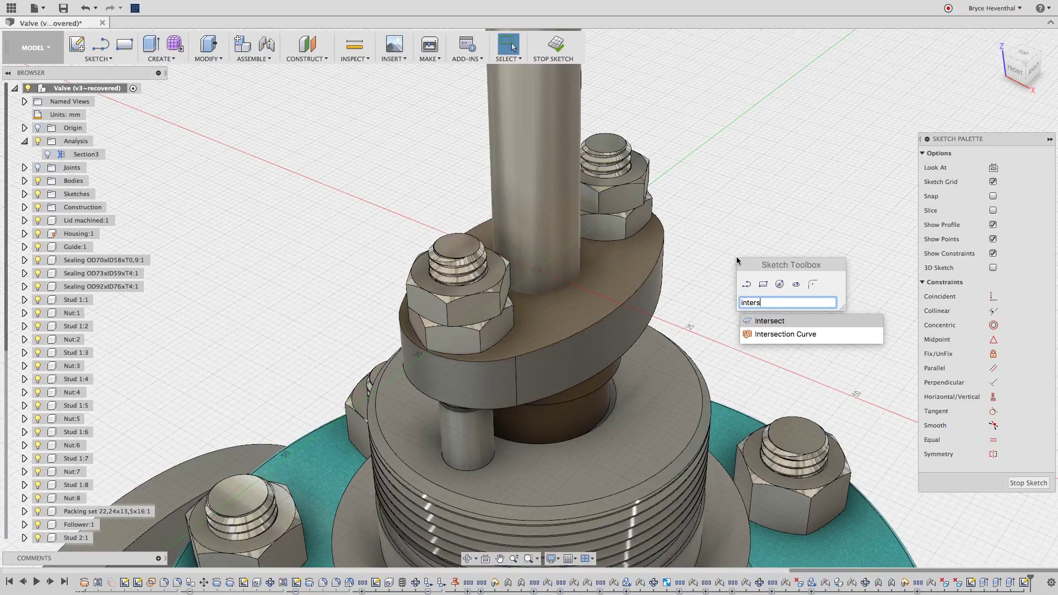
pyautogui.press('Return')
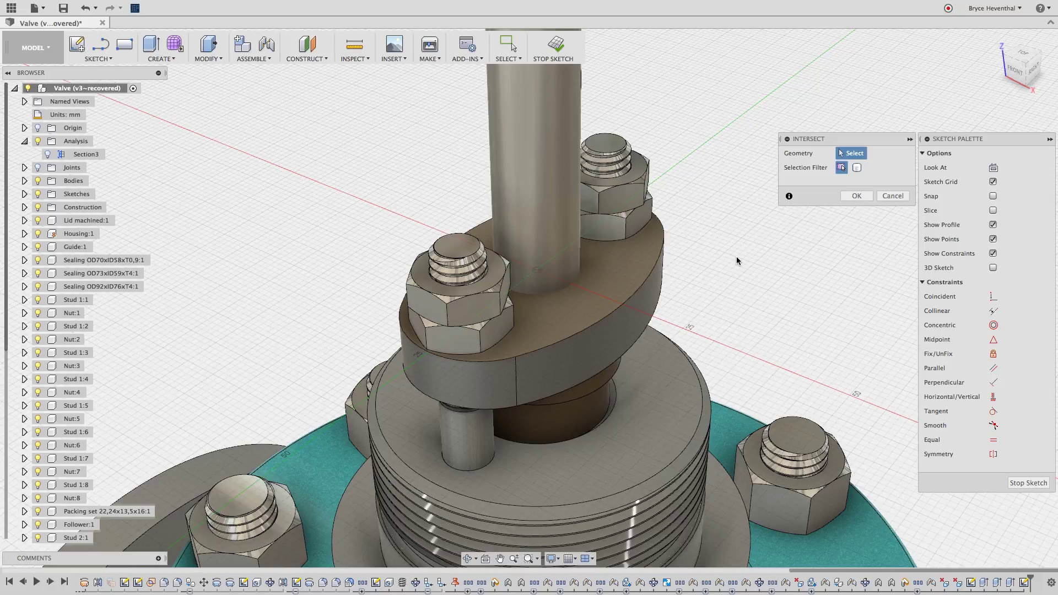
pyautogui.click(547, 246)
pyautogui.click(857, 196)
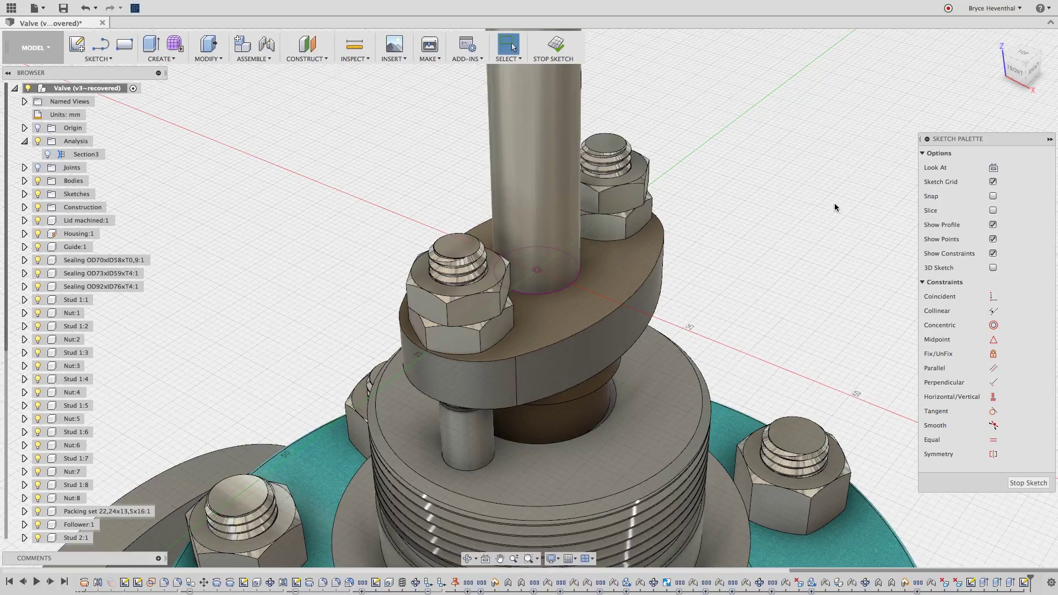
# - Offset the stem circle by 1 mm and toggle a circle to construction
pyautogui.write('soff')
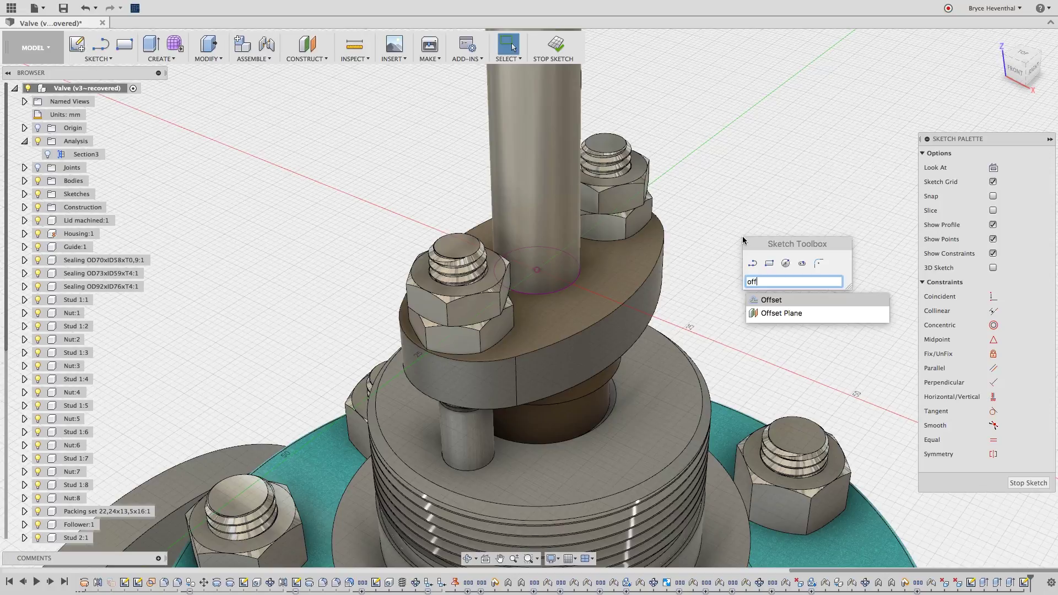
pyautogui.press('Return')
pyautogui.click(589, 279)
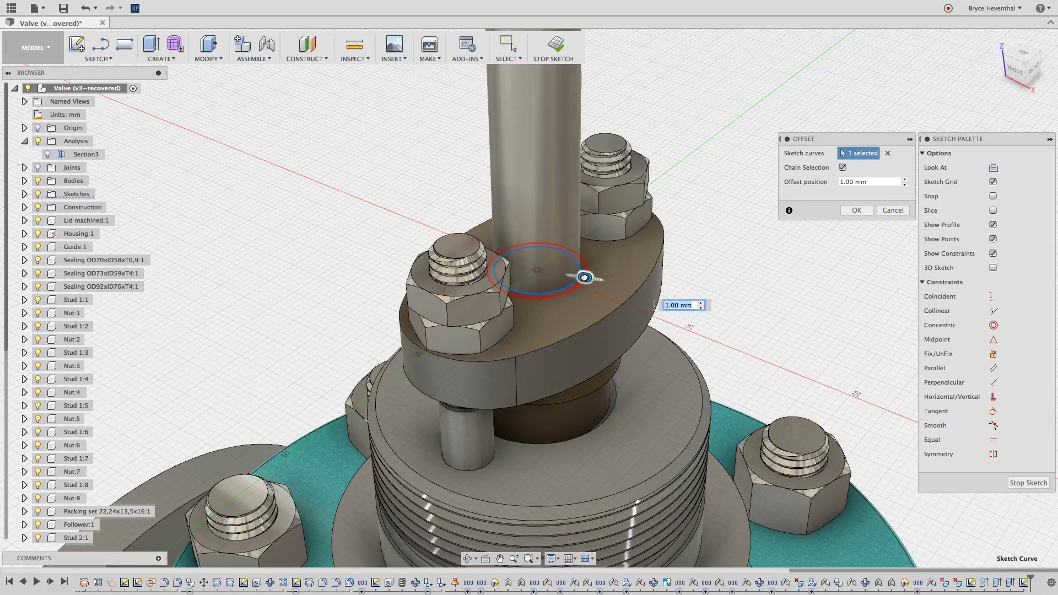
pyautogui.press('Return')
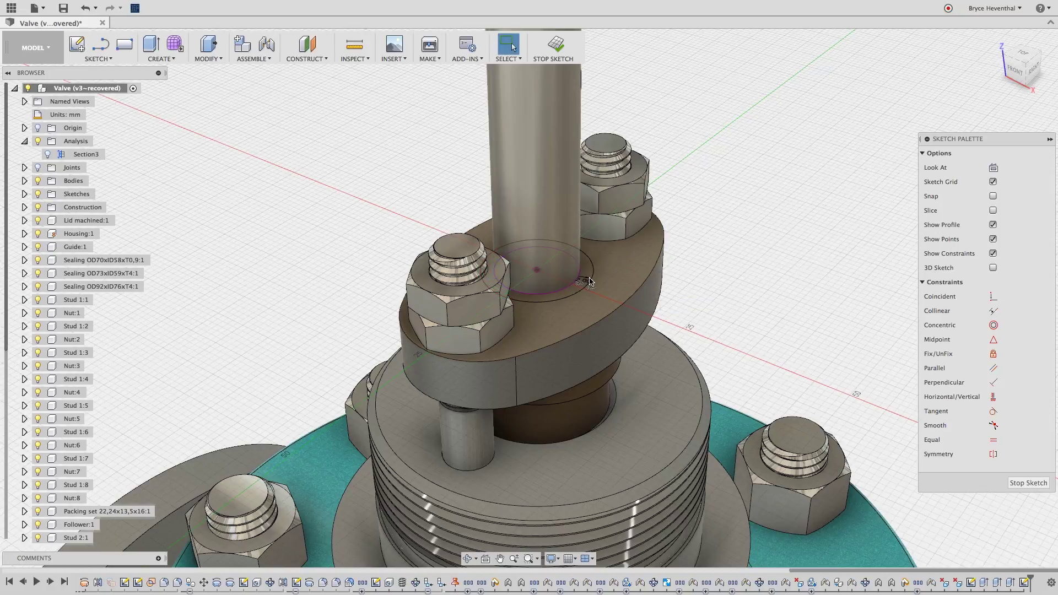
pyautogui.click(578, 282)
pyautogui.rightClick(575, 283)
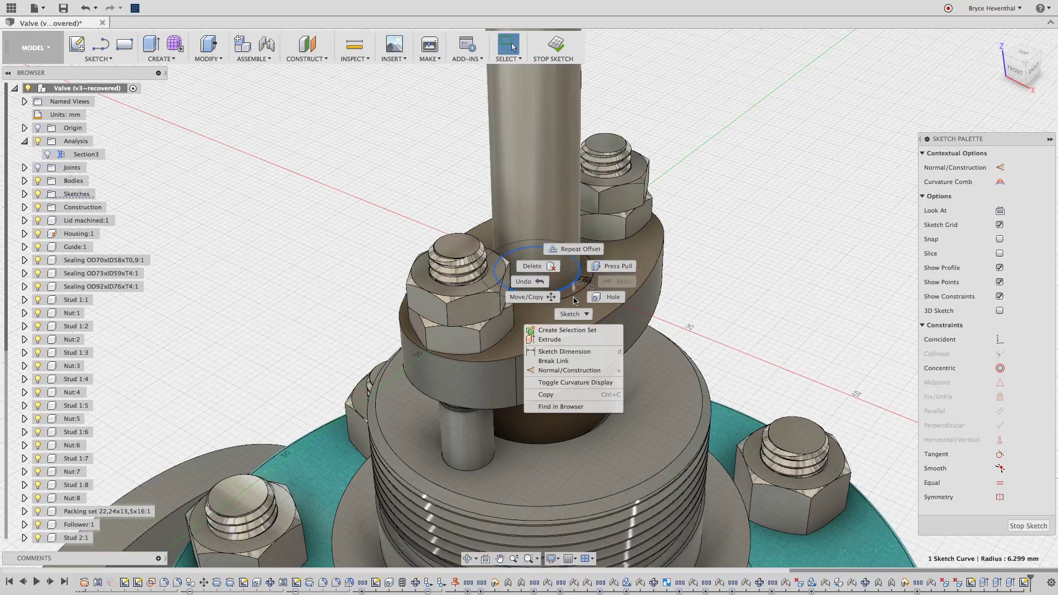
pyautogui.click(572, 371)
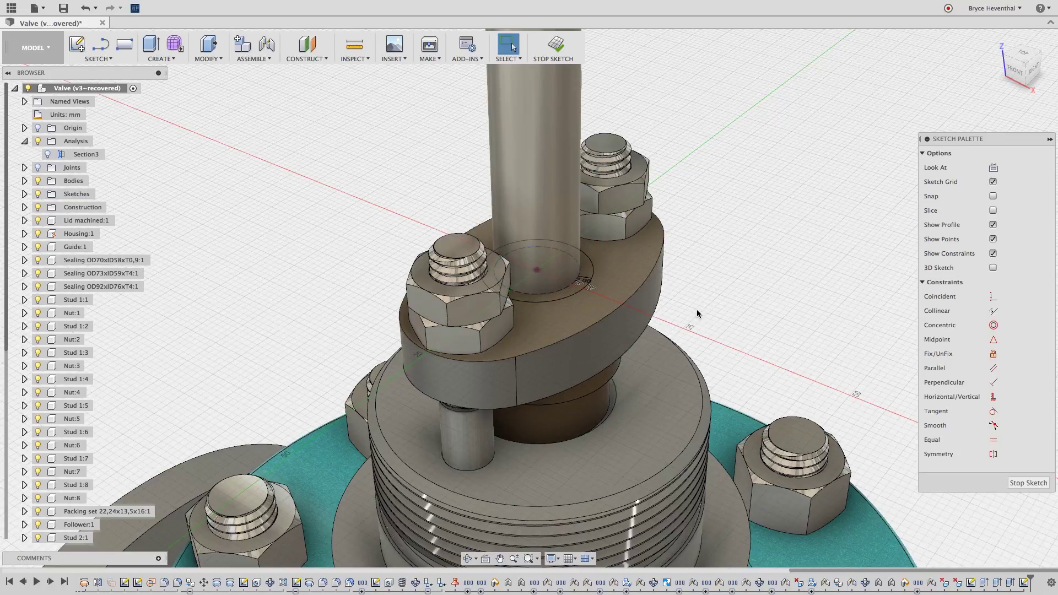
pyautogui.write('sextr')
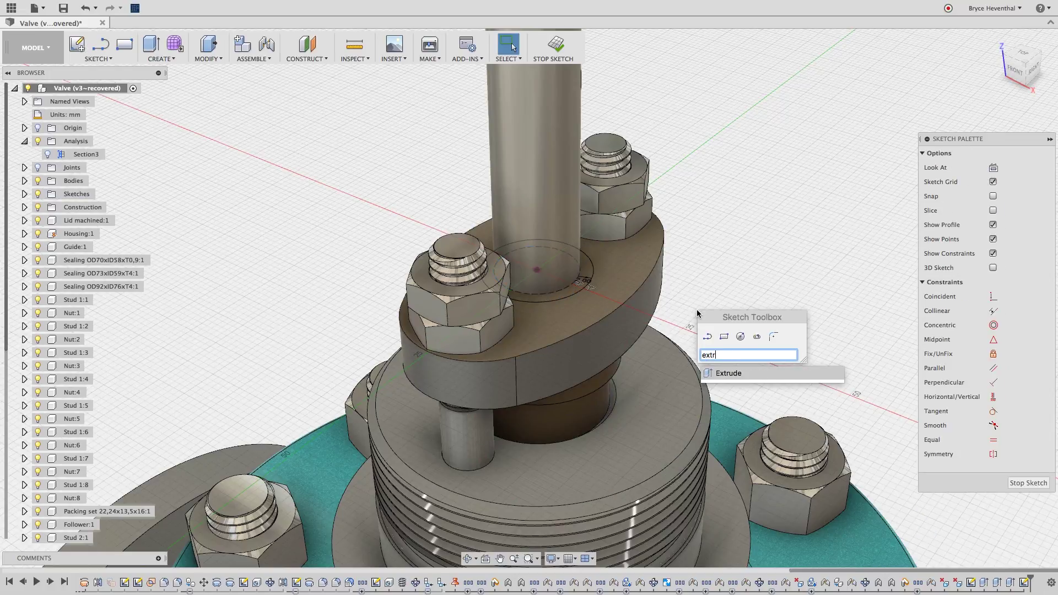
# - Extrude the offset circle downward as a cut ending at the housing's top face
pyautogui.click(727, 374)
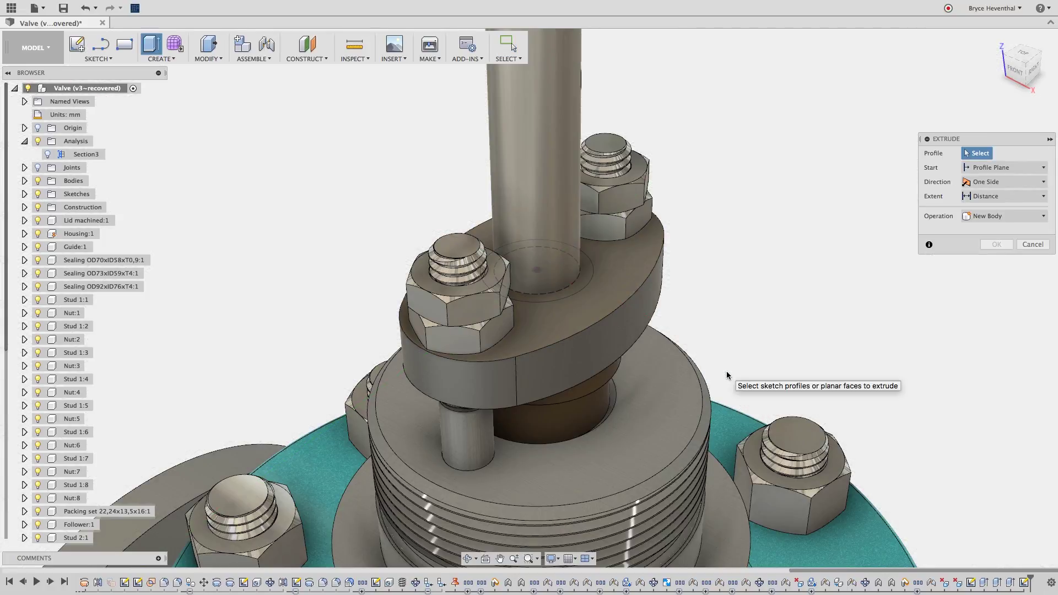
pyautogui.click(537, 270)
pyautogui.moveTo(538, 273); pyautogui.dragTo(535, 348)
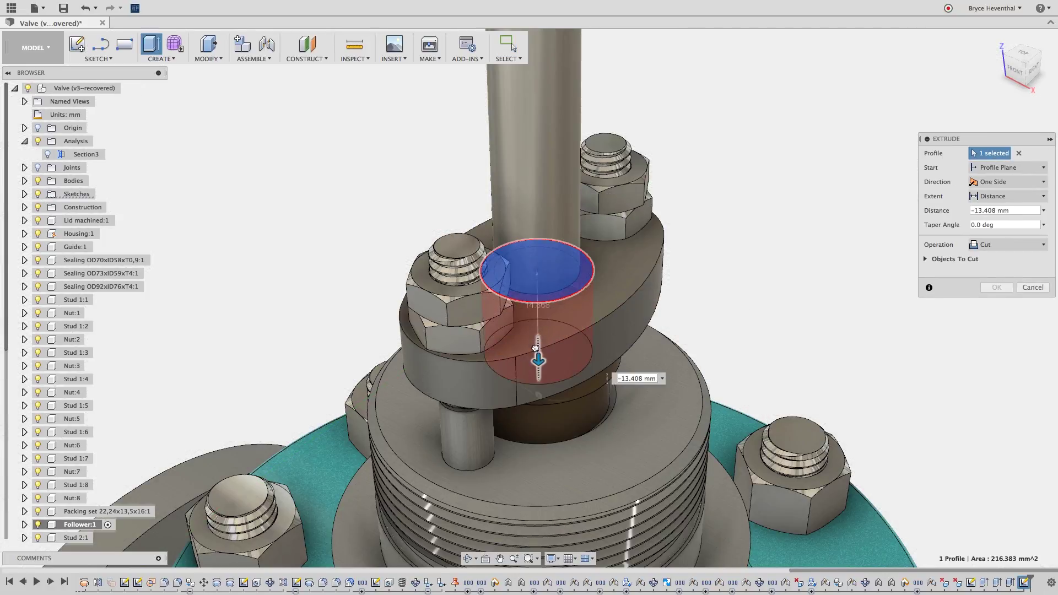
pyautogui.click(1009, 196)
pyautogui.click(998, 211)
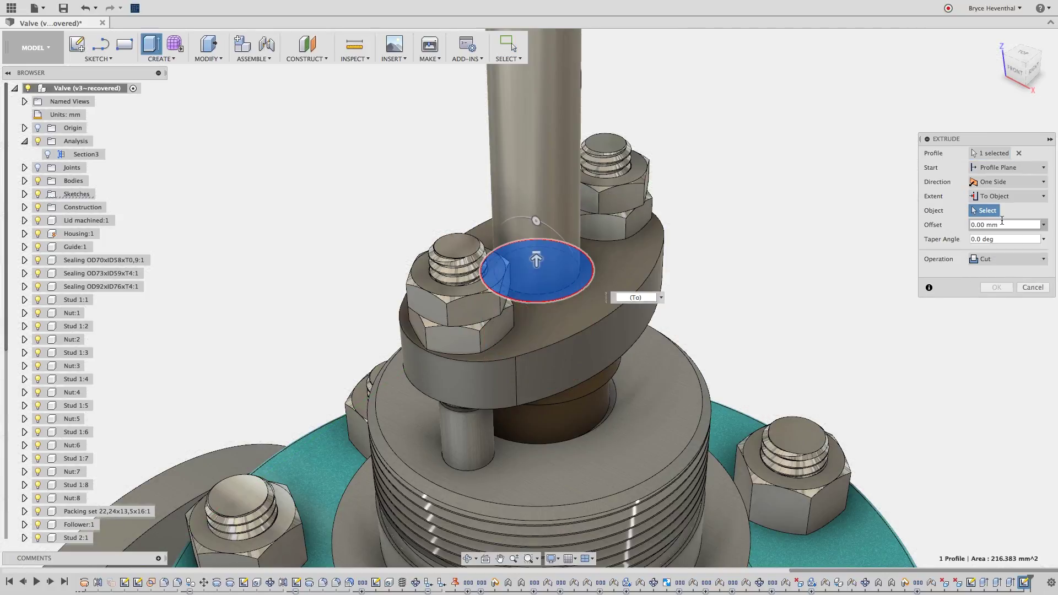
pyautogui.click(707, 366)
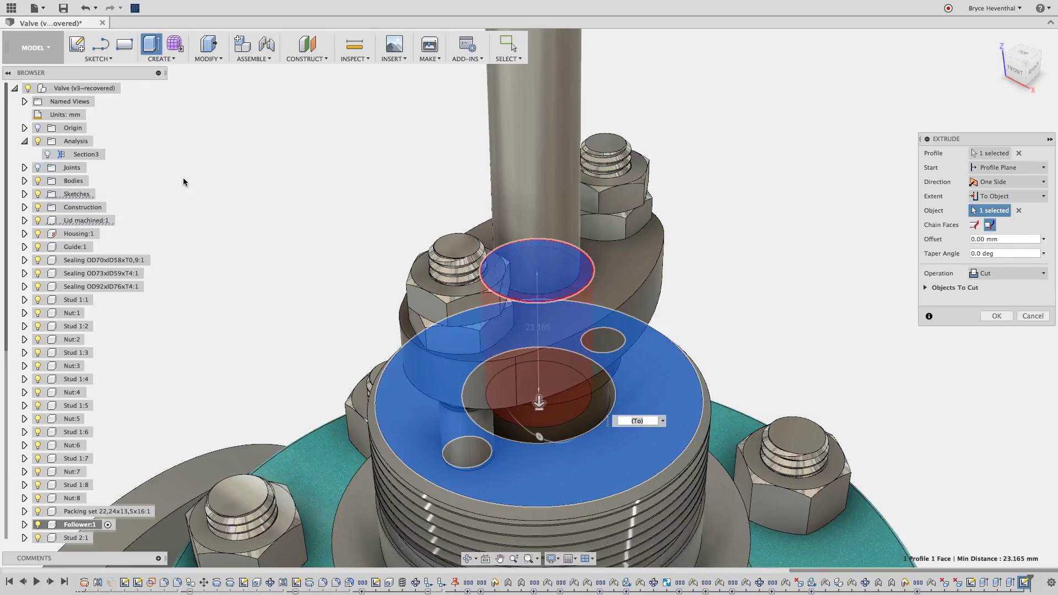
# - Exclude the Follower and Stem from the cut, checking it in Section3, and apply it
pyautogui.click(48, 155)
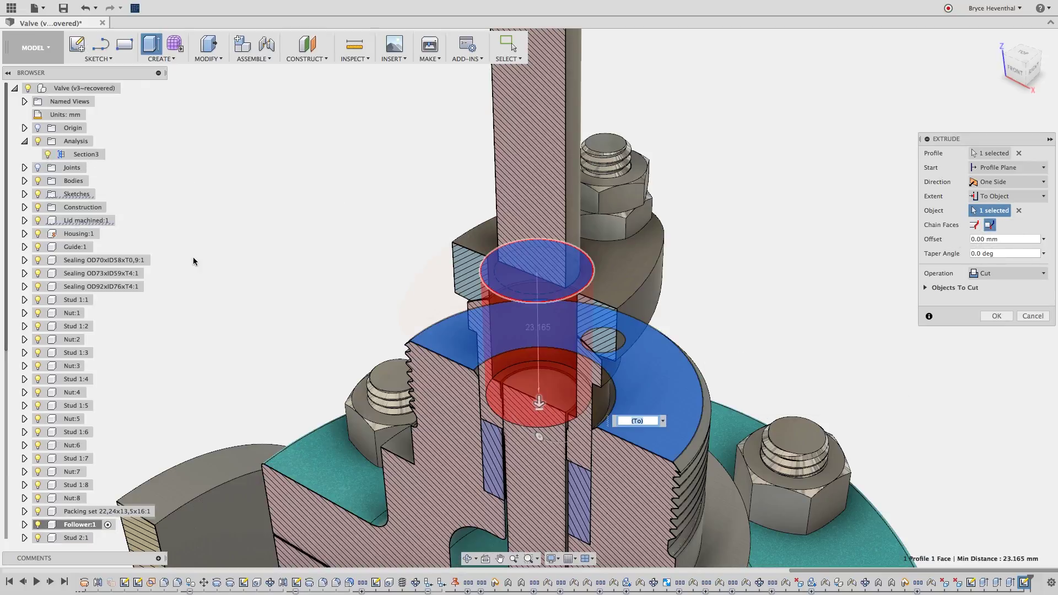
pyautogui.keyDown('shift'); pyautogui.moveTo(416, 320); pyautogui.dragTo(420, 307, button='middle'); pyautogui.keyUp('shift')
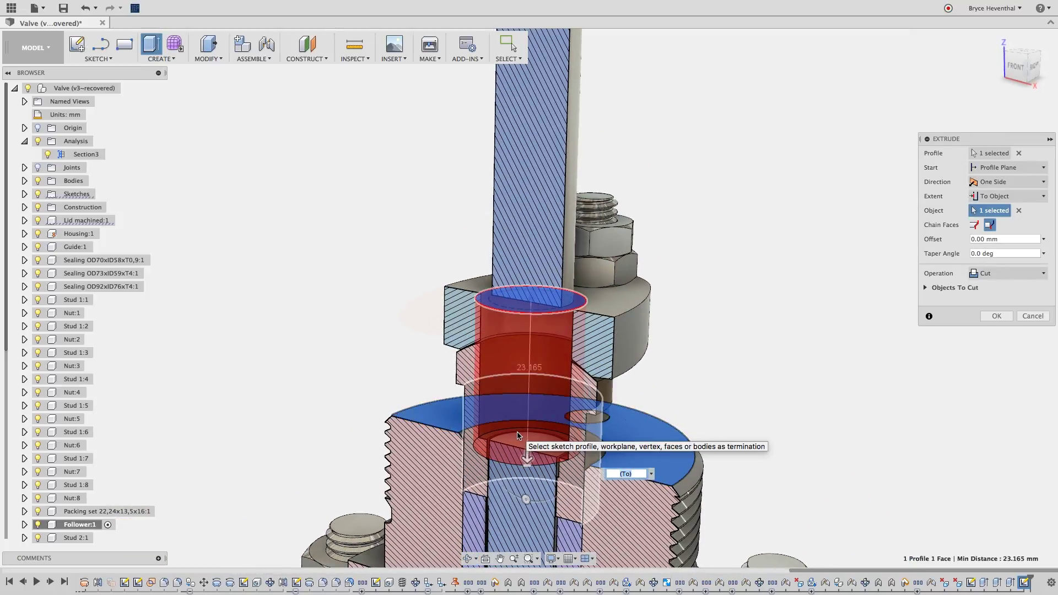
pyautogui.click(927, 288)
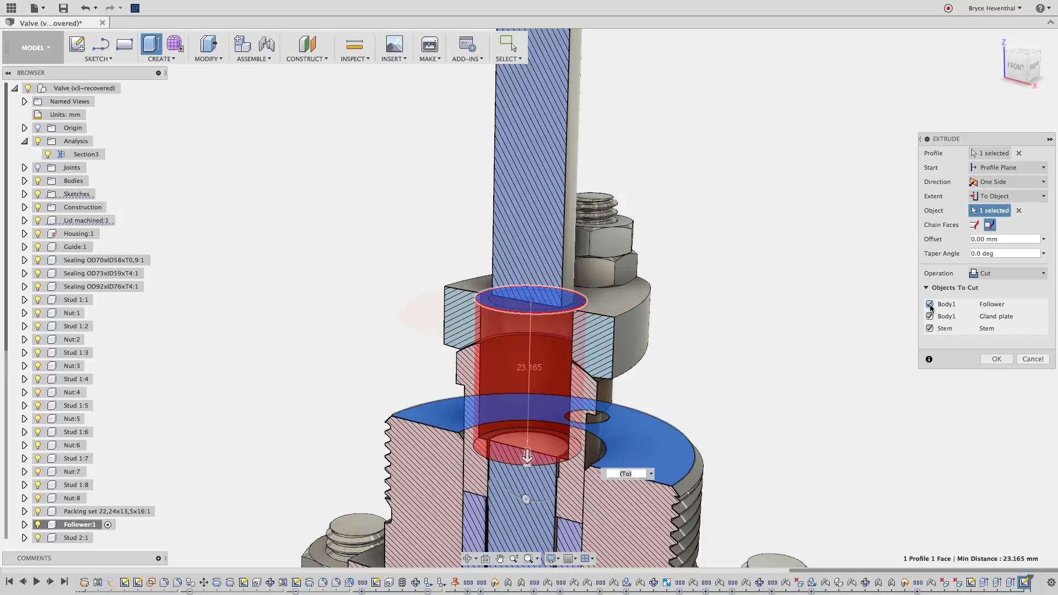
pyautogui.click(930, 305)
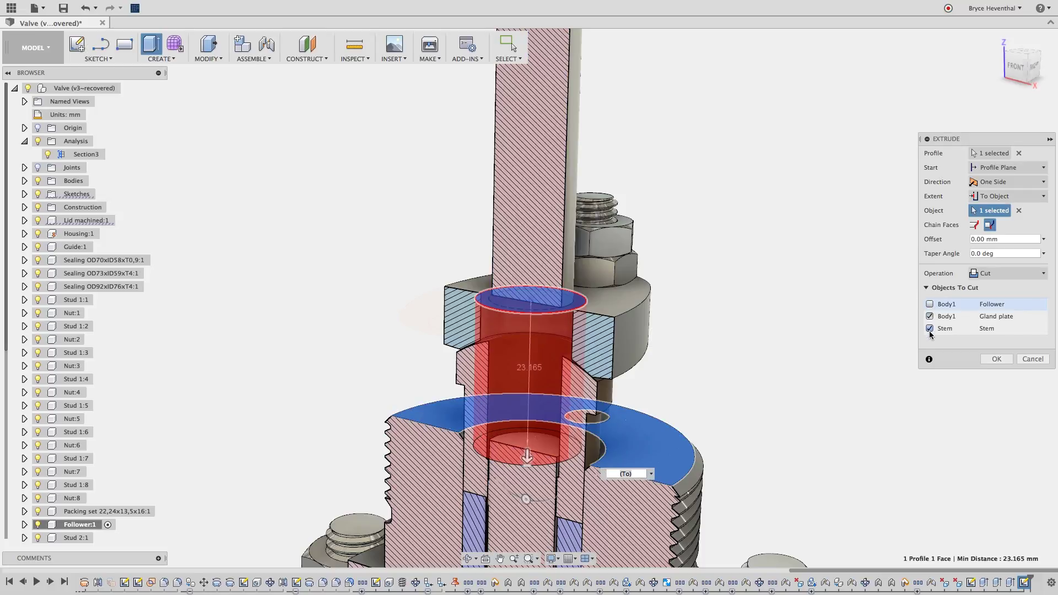
pyautogui.click(931, 329)
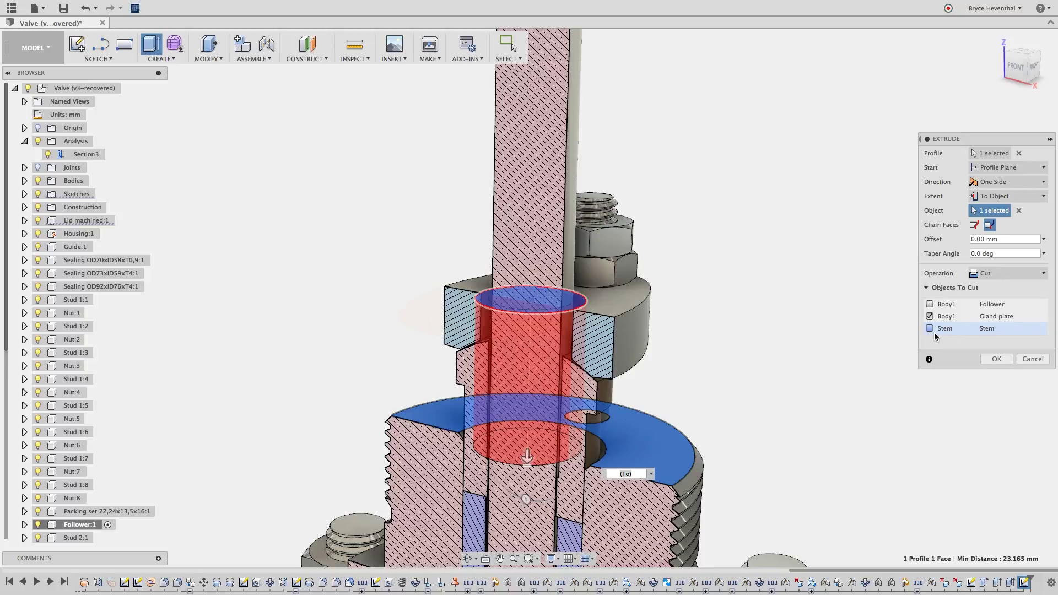
pyautogui.click(995, 359)
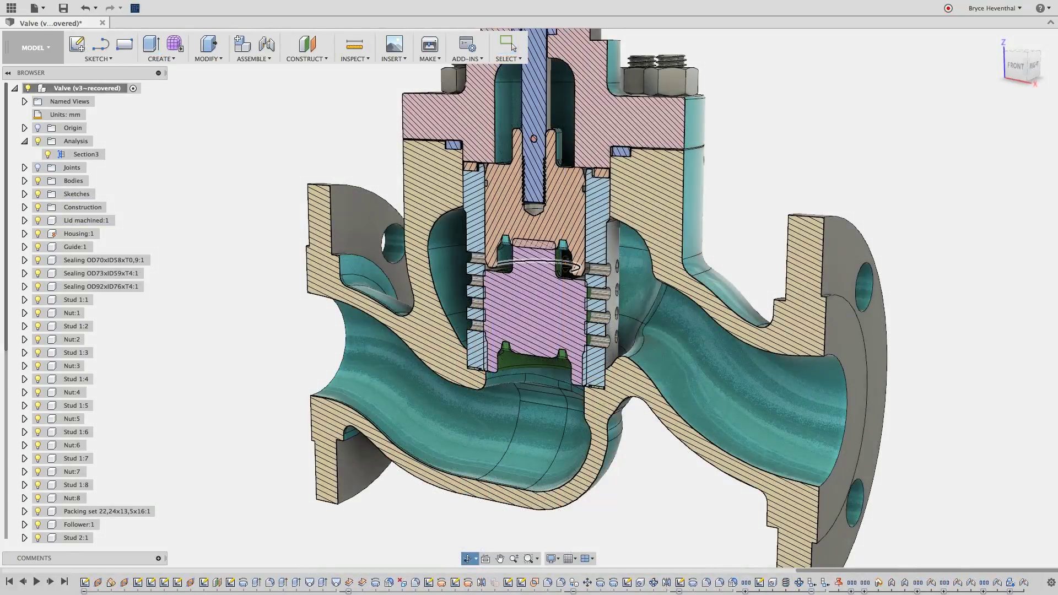